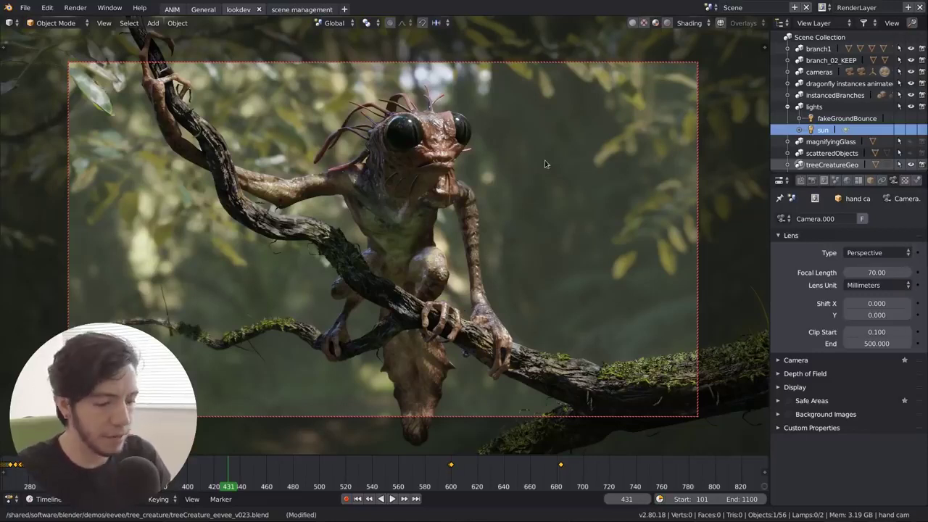
Step: Apply the Flatty Light theme preset in Preferences > Themes and close the preferences window
key("ctrl+alt+u")
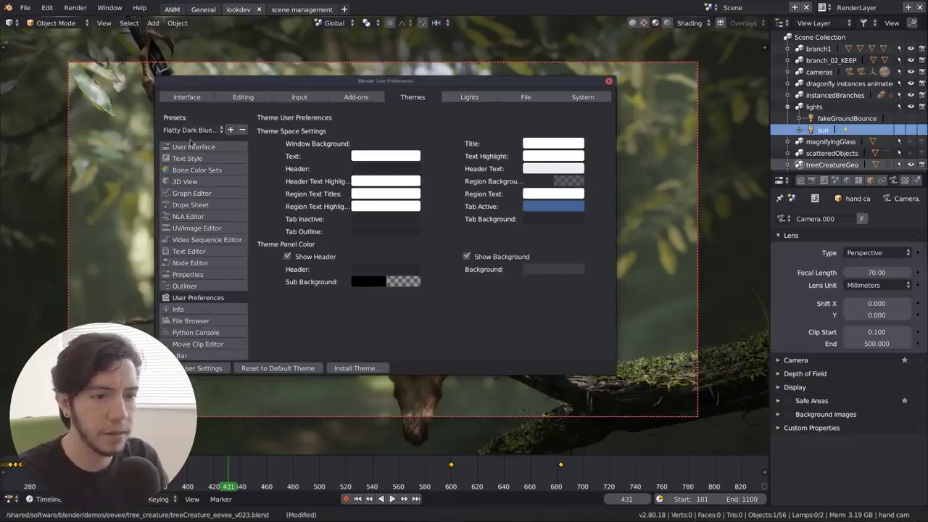
left_click(191, 130)
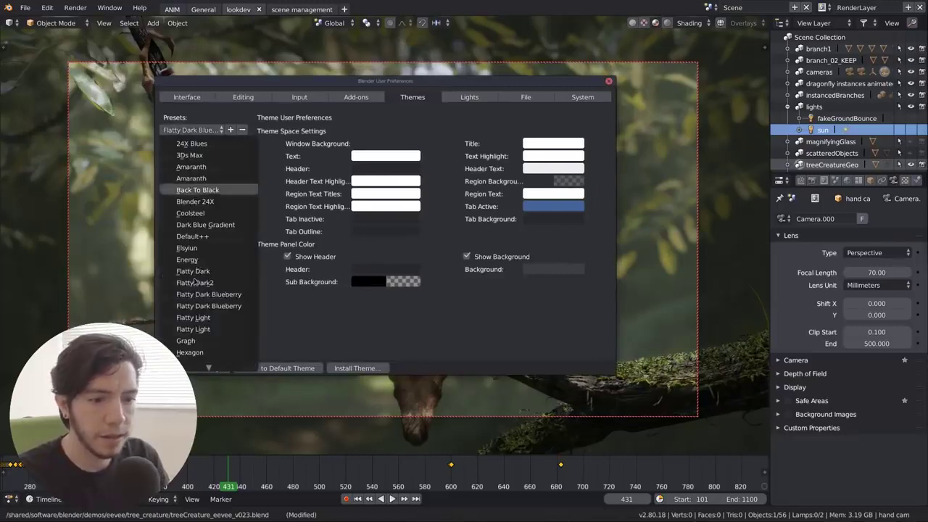
left_click(192, 313)
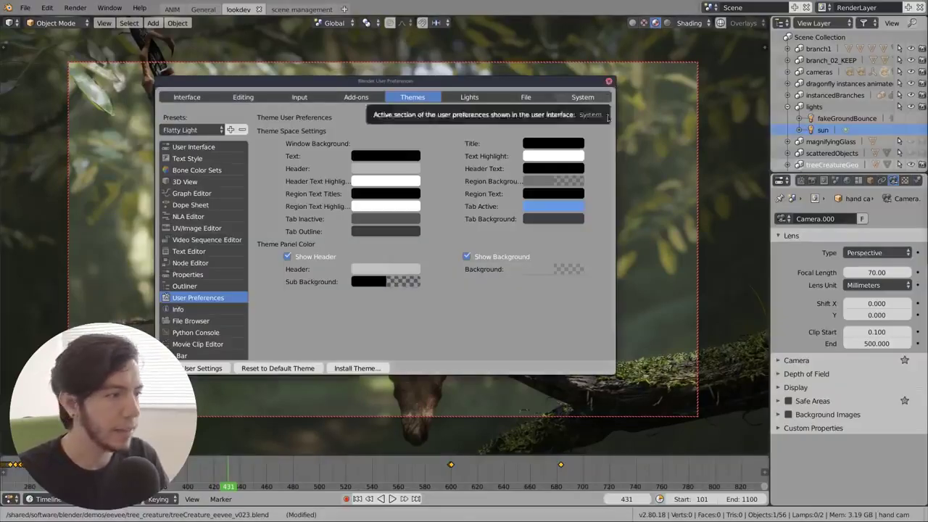
left_click(609, 82)
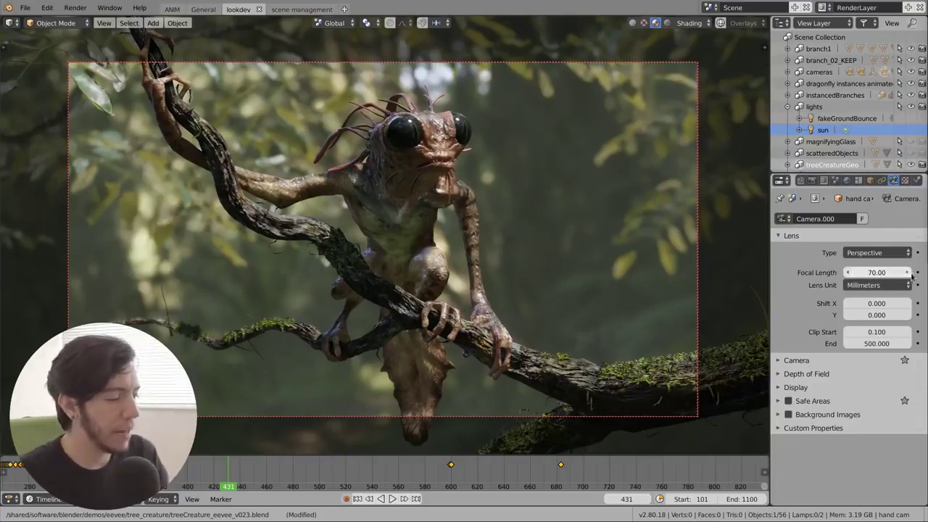
Step: Keyframe focal length 70 at frame 431 and 80.07 at frame 436, then return toward 431
left_click(918, 273)
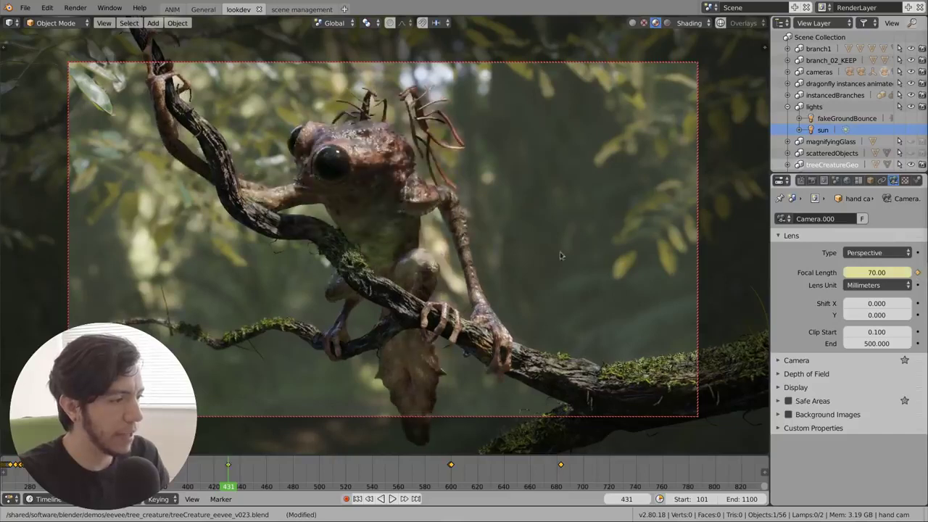
key("Right")
key("Right")
key("Right")
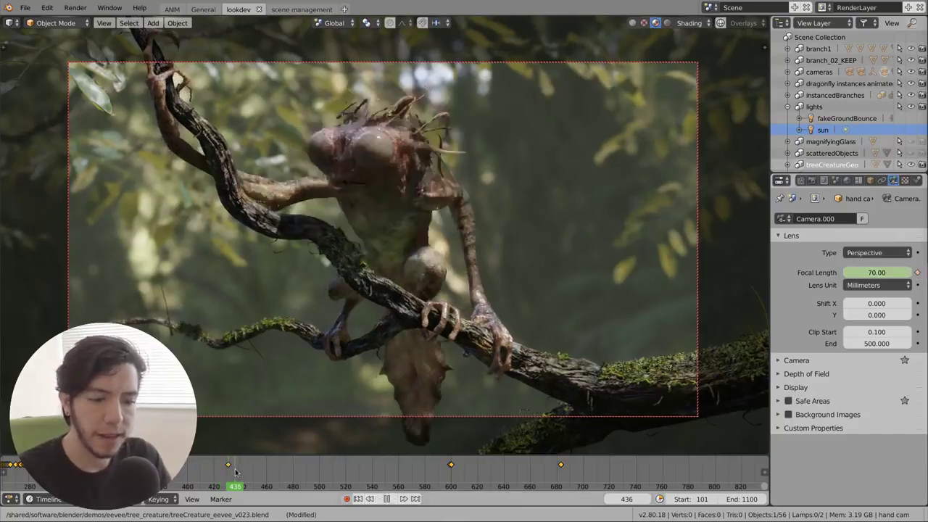
left_click_drag(876, 273, 906, 272)
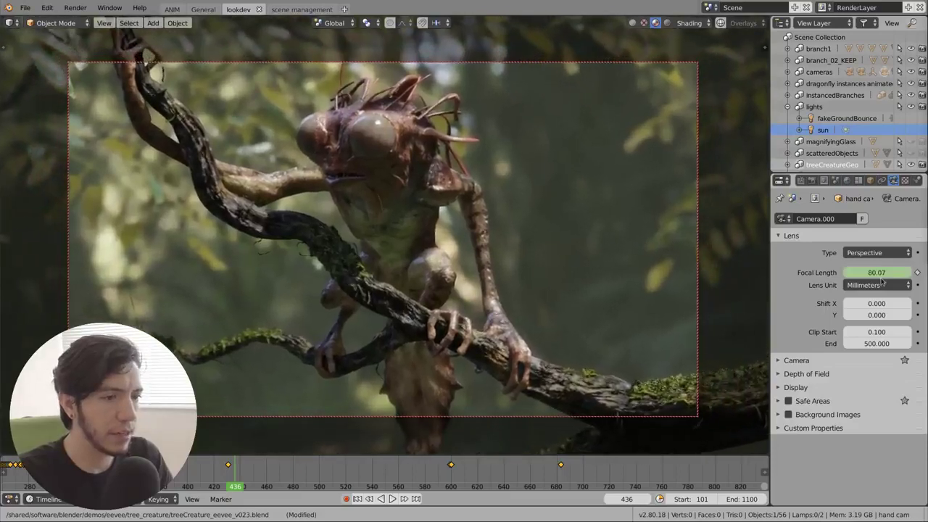
left_click(918, 272)
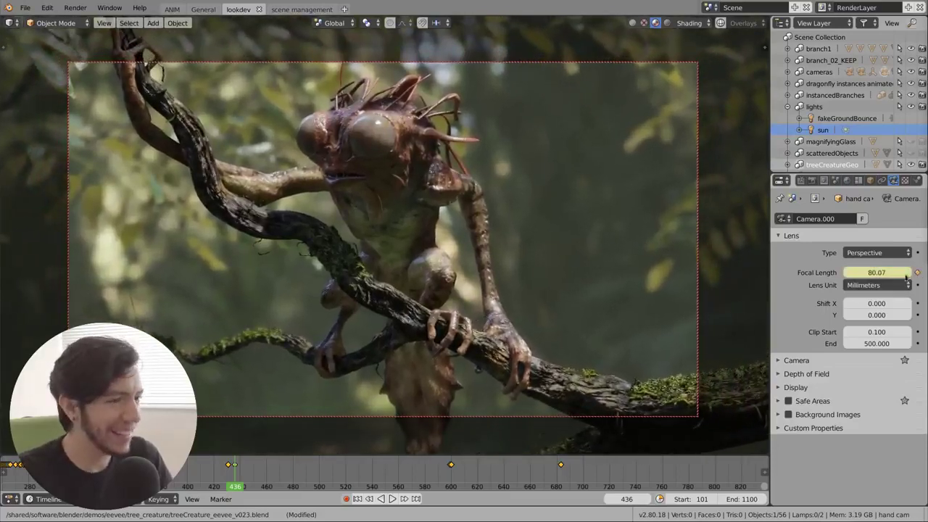
left_click(230, 475)
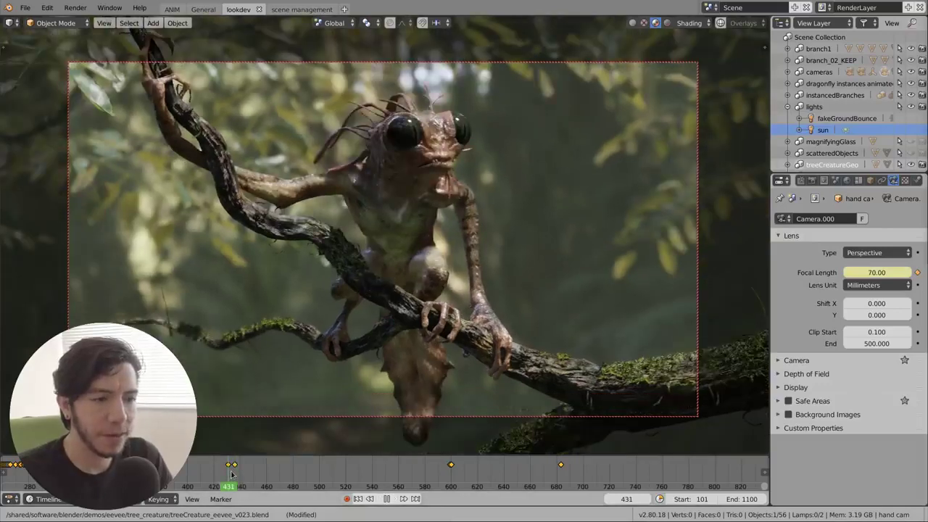
key("space")
key("space")
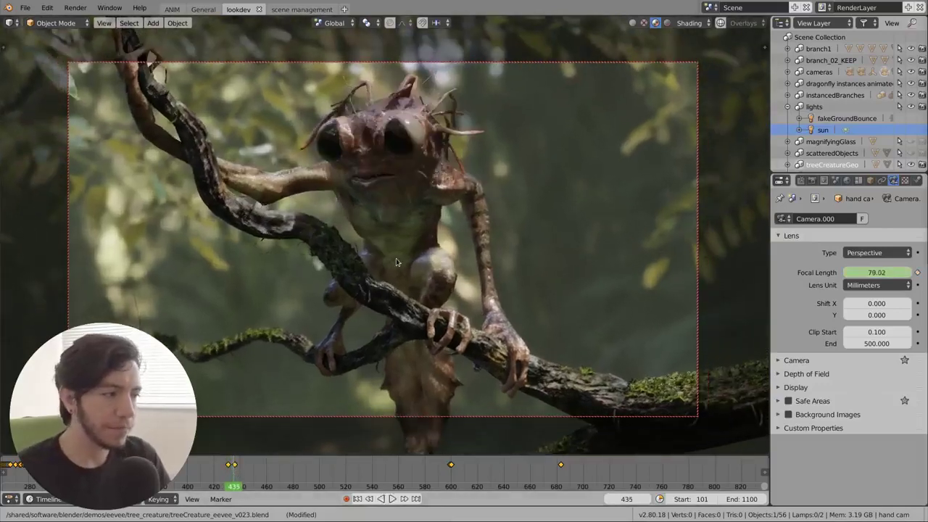
Step: Switch to Solid shading, play the zoom until frame 438, and glance at Render dimensions
left_click(632, 22)
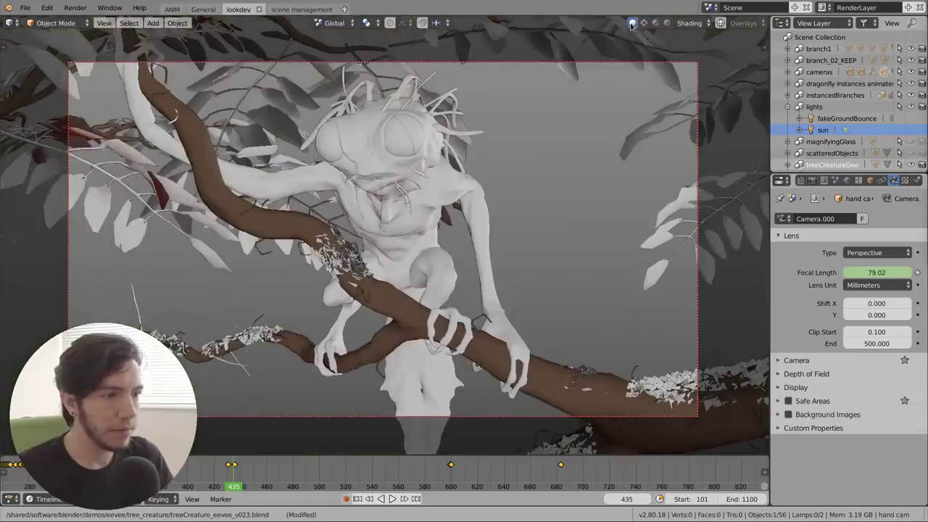
key("space")
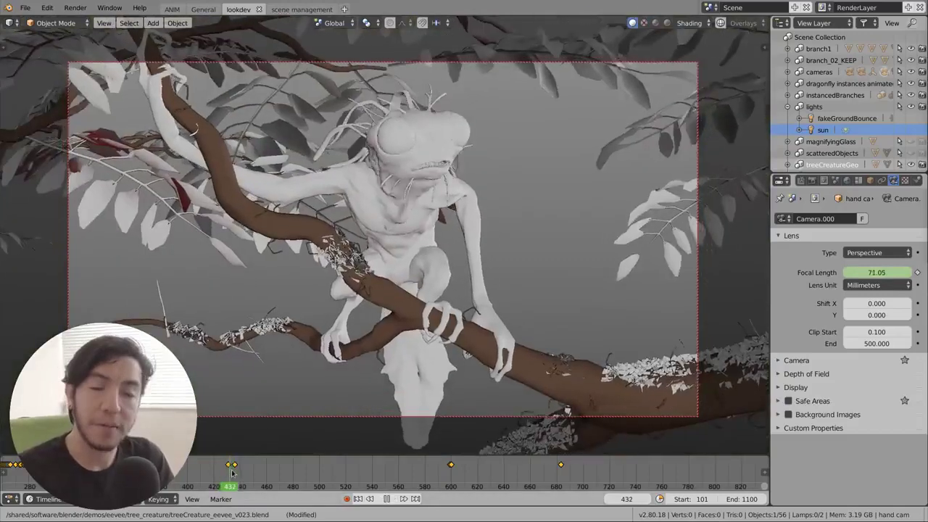
key("space")
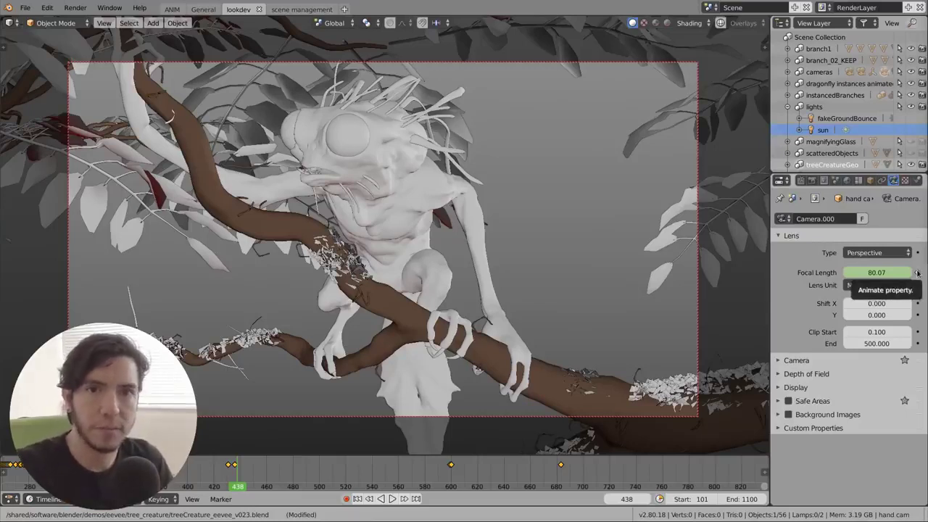
left_click(811, 180)
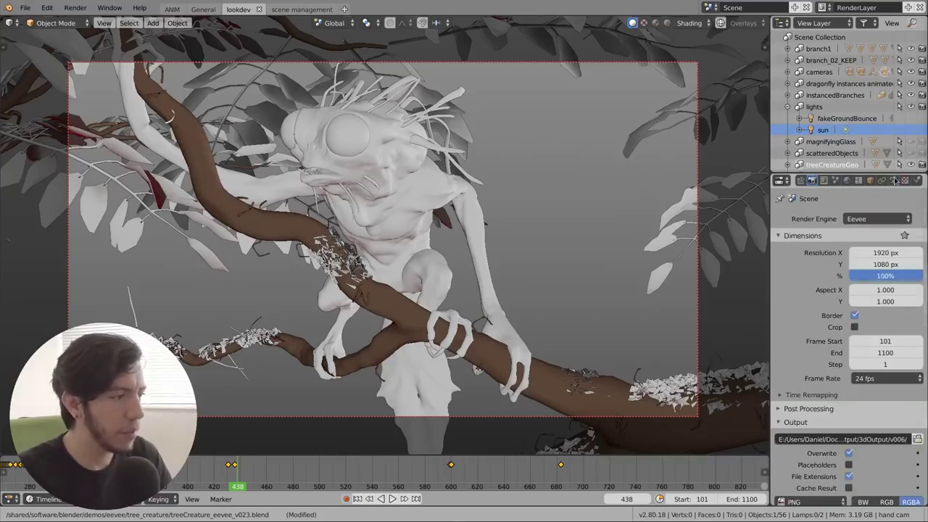
left_click(893, 180)
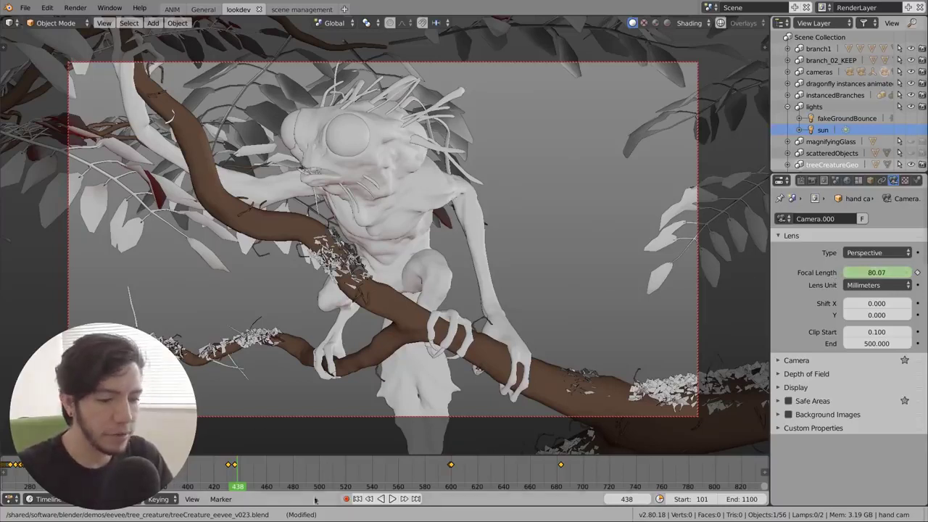
Step: With auto-keying enabled, set the camera focal length to 86.77 at frame 442
left_click(346, 498)
key("Right")
key("Right")
key("Right")
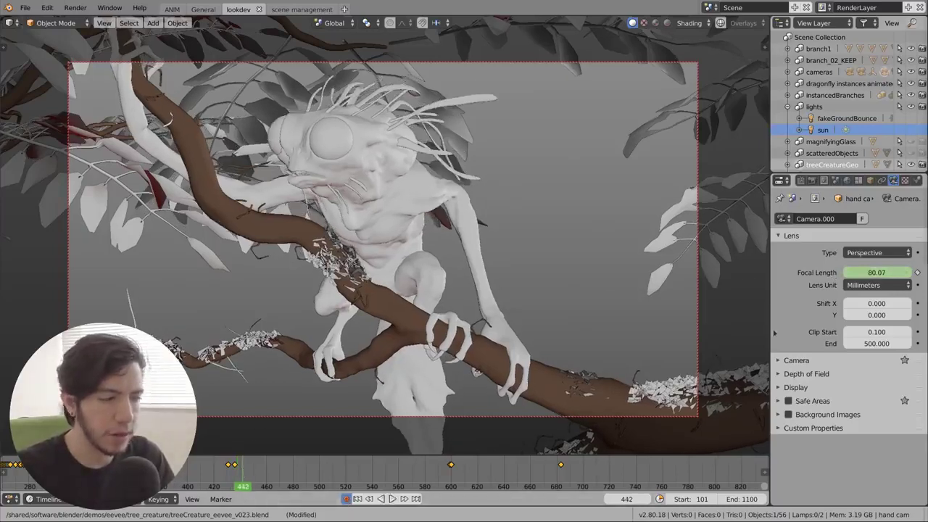
left_click_drag(876, 271, 919, 272)
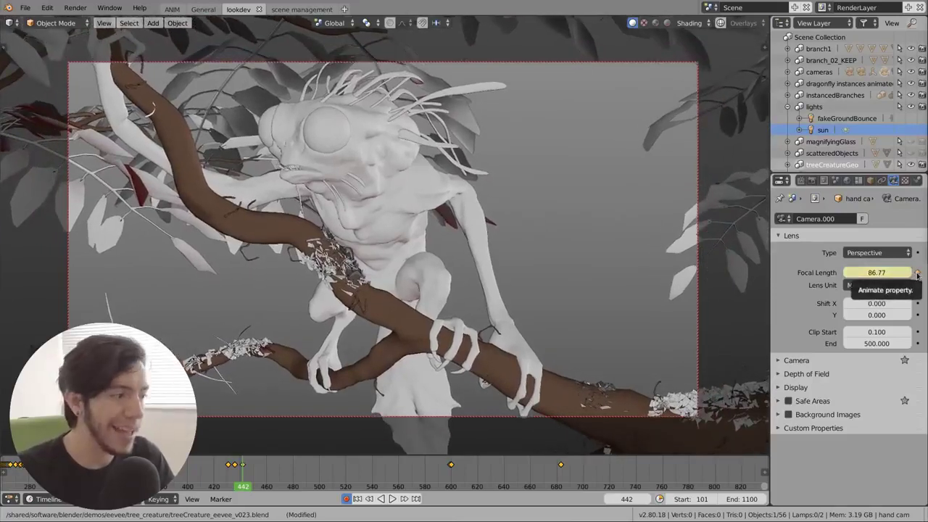
right_click(879, 272)
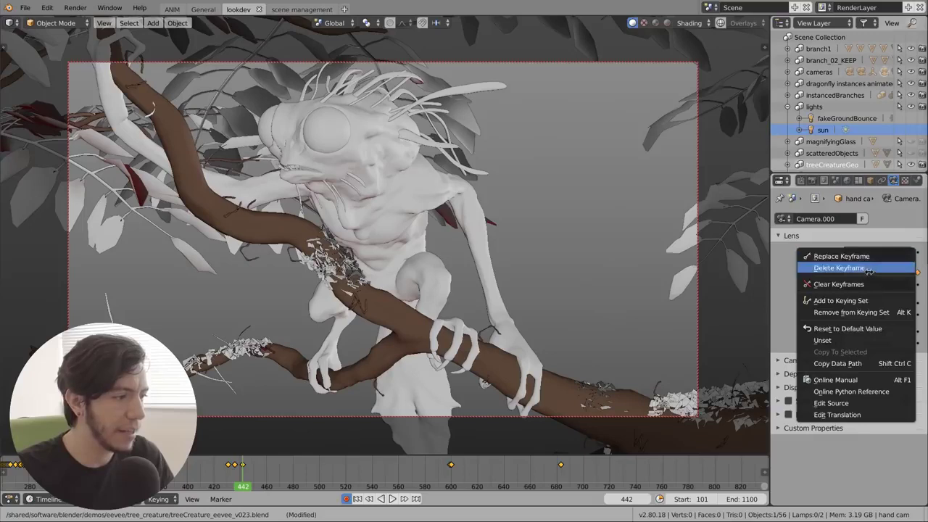
key("Escape")
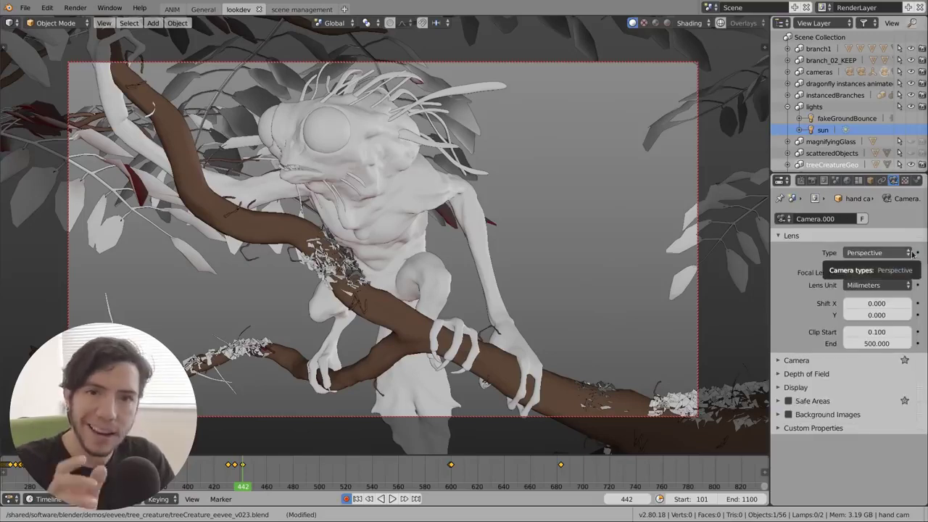
Step: Key and unkey the other lens properties, then add a driver to the lens Type
left_click_drag(919, 253, 921, 363)
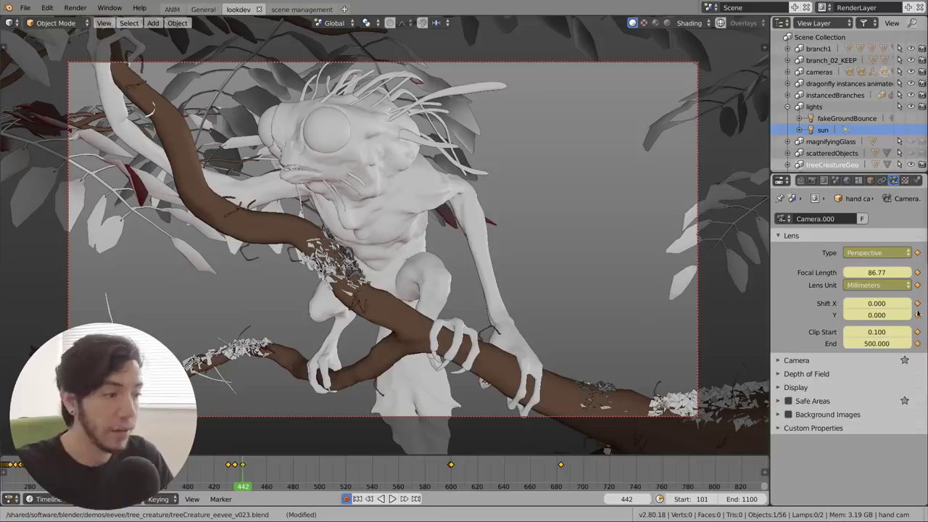
mouse_move(919, 340)
left_mouse_down()
mouse_move(919, 253)
mouse_move(921, 284)
left_mouse_up()
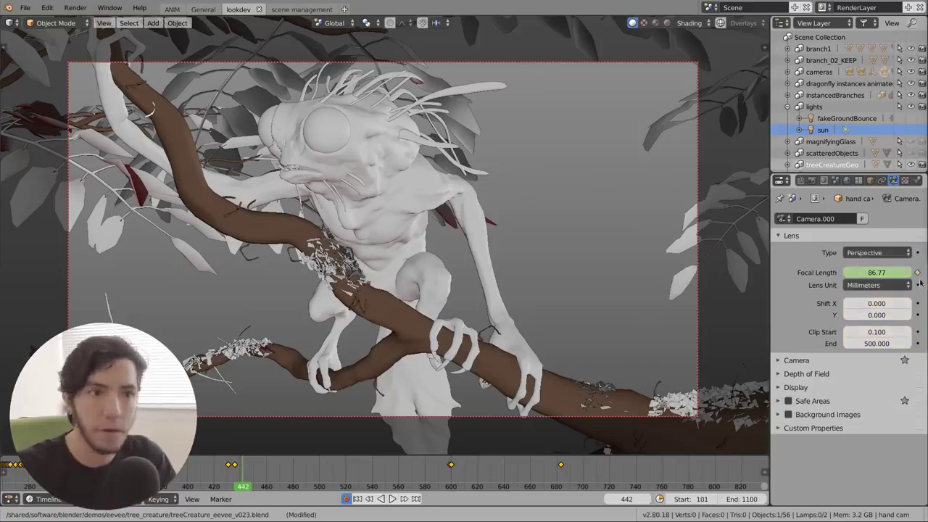
right_click(883, 272)
left_click(841, 284)
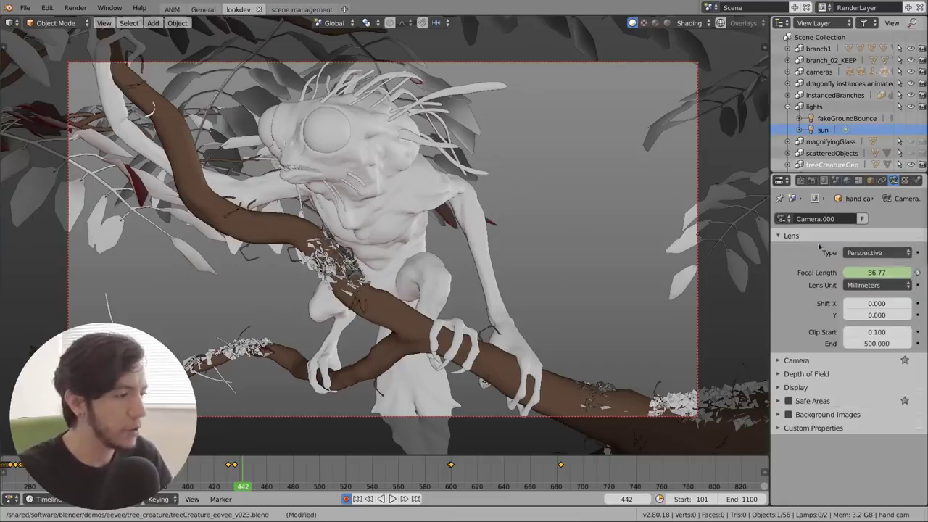
key("ctrl+d")
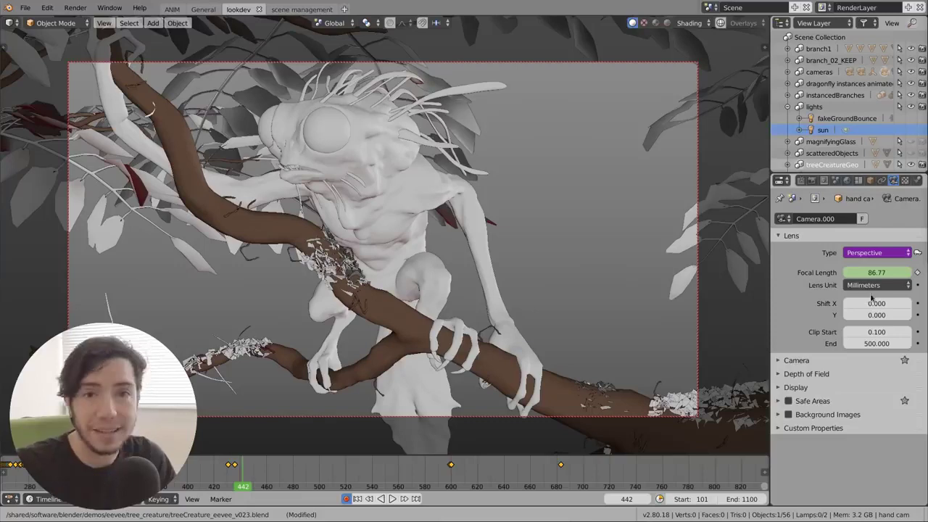
Step: Insert a keyframe on lens Shift Y, then try keying Resolution X in Render properties
right_click(867, 287)
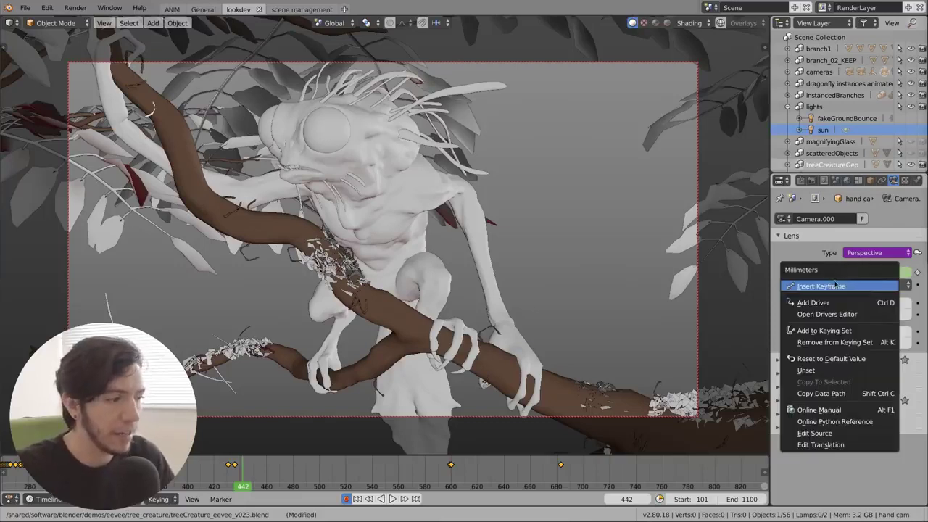
left_click(835, 285)
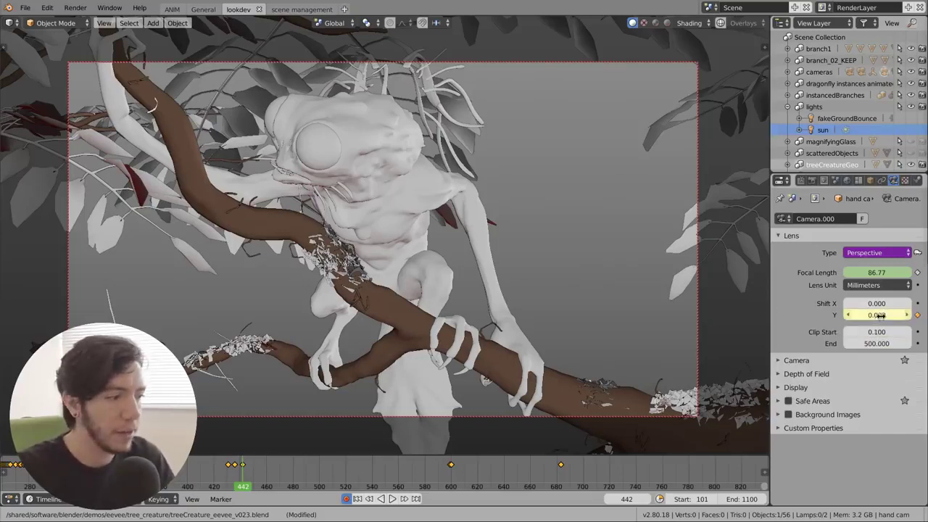
left_click(811, 180)
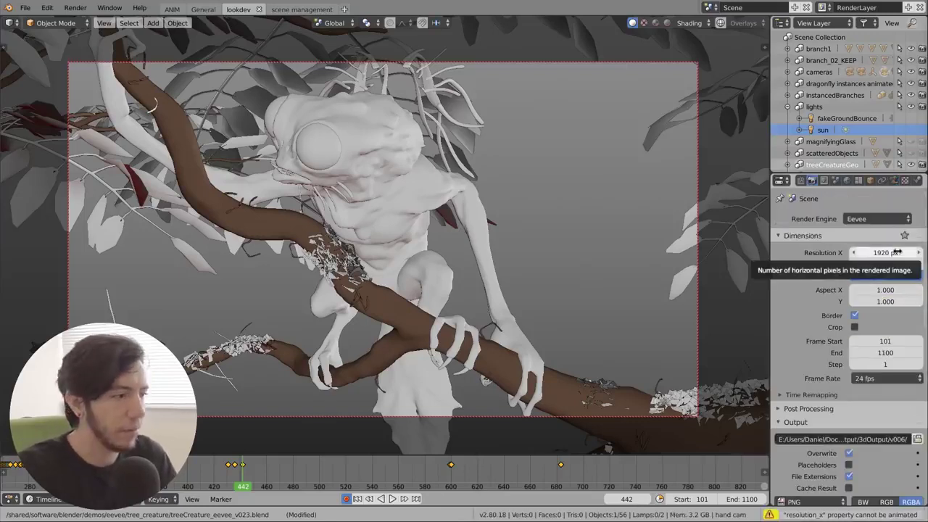
key("i")
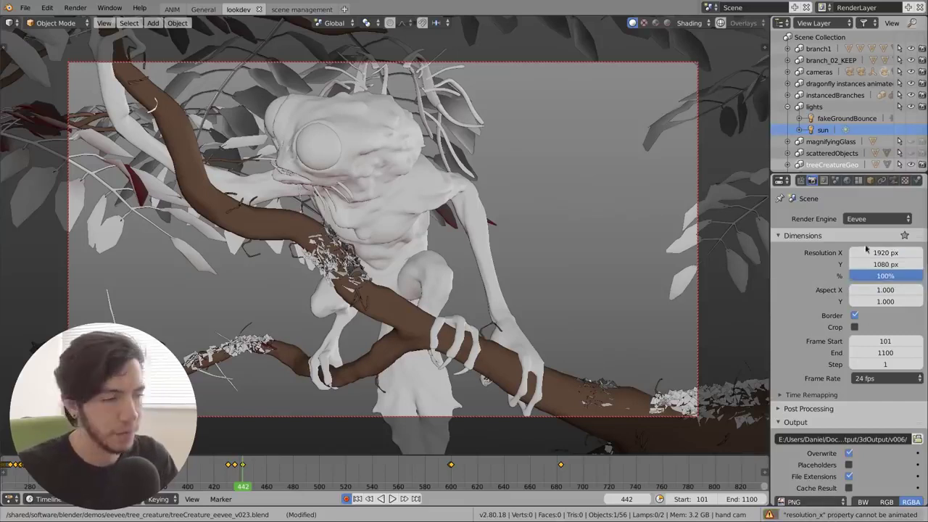
left_click(895, 180)
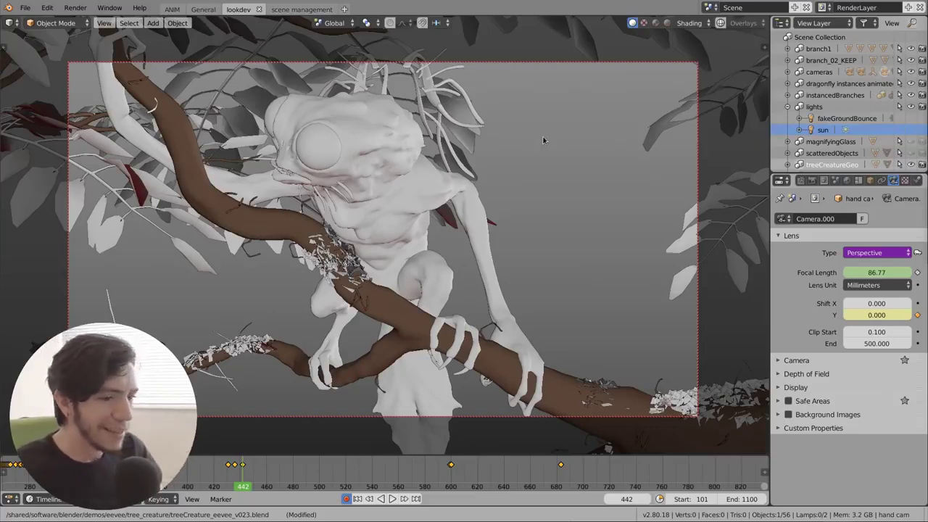
Step: Select Body.001 and add a 1.000-radius cube at location 0.674, -1.817, 4.091
left_click(365, 161)
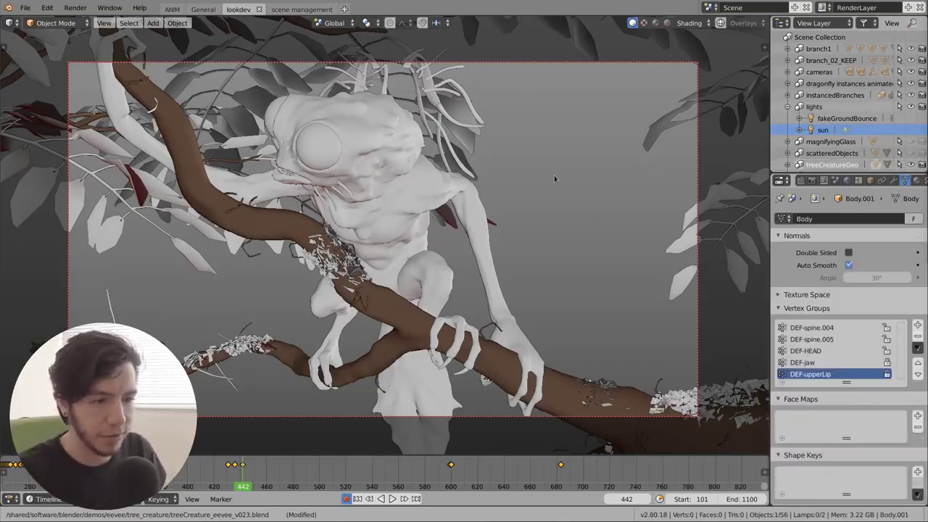
key("shift+a")
left_click(629, 188)
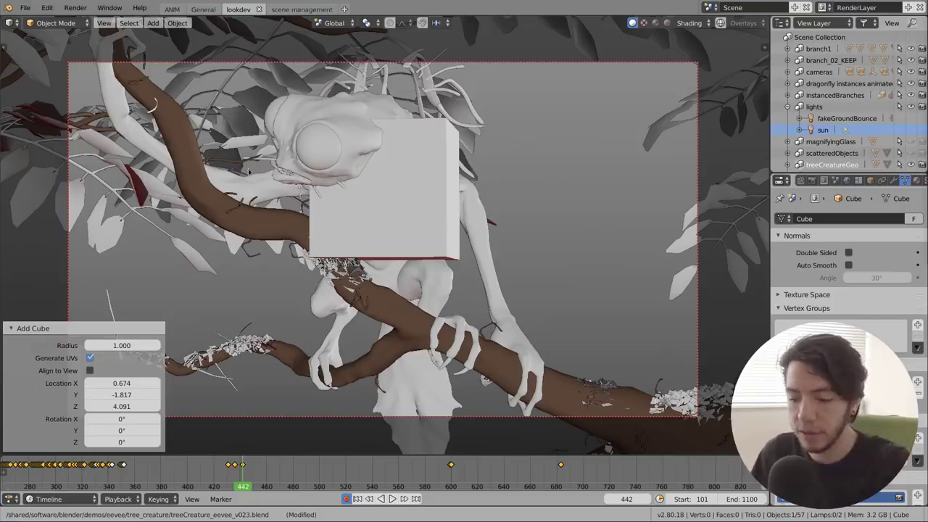
Step: Toggle the tool shelf a few times, move the redo panel, and collapse the Add Cube settings
key("t")
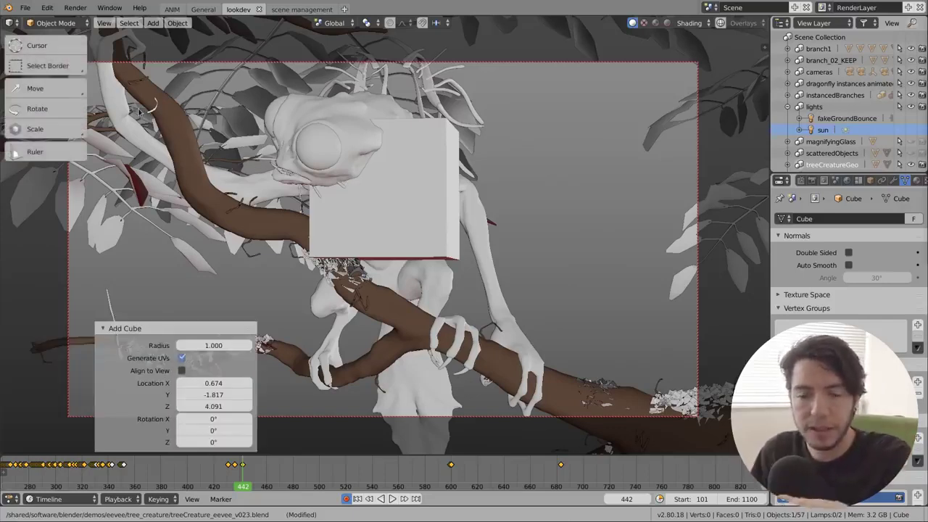
key("t")
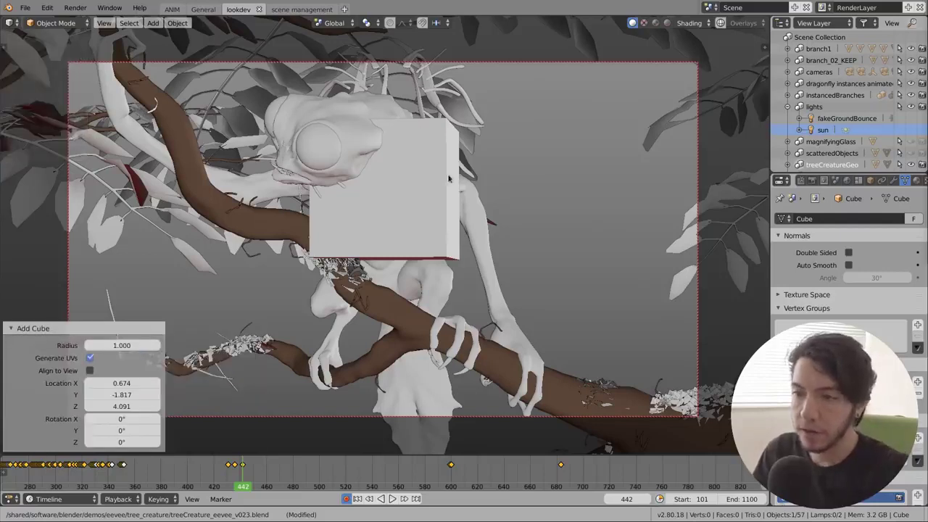
key("F9")
left_click_drag(567, 193, 543, 95)
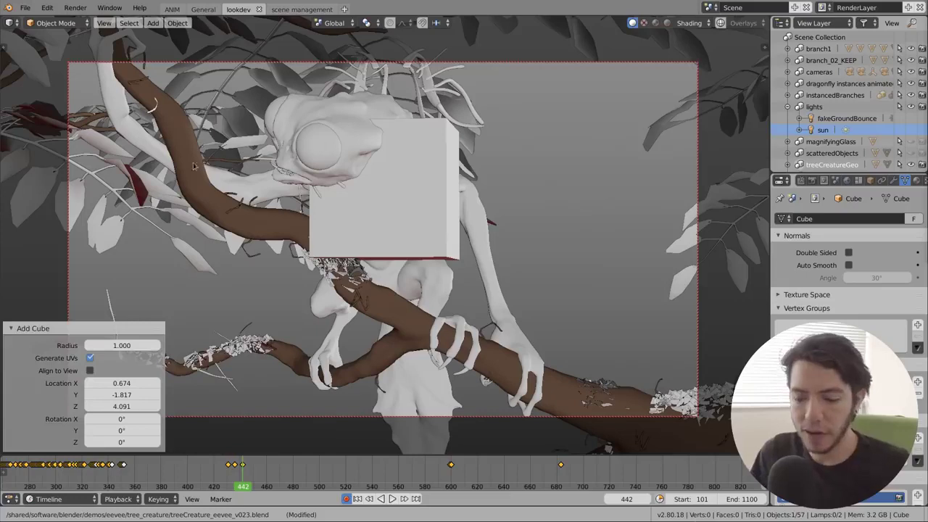
key("t")
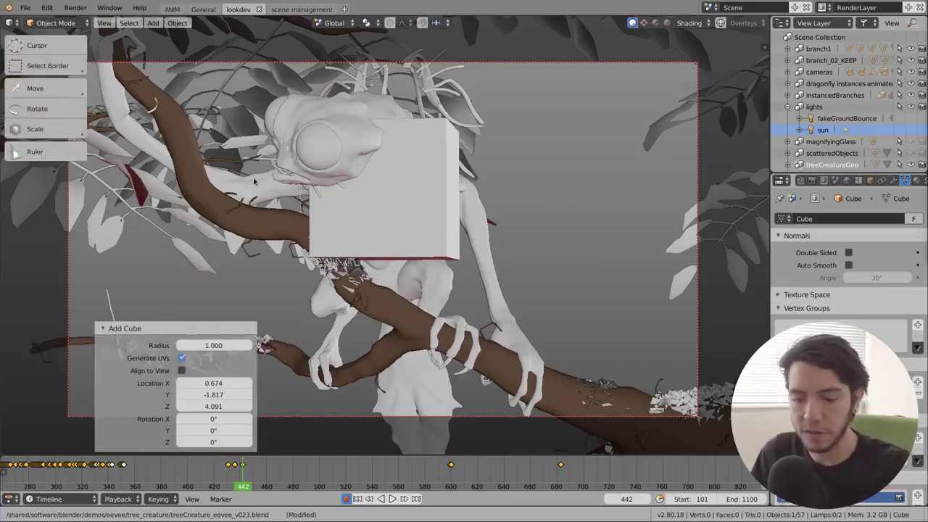
key("t")
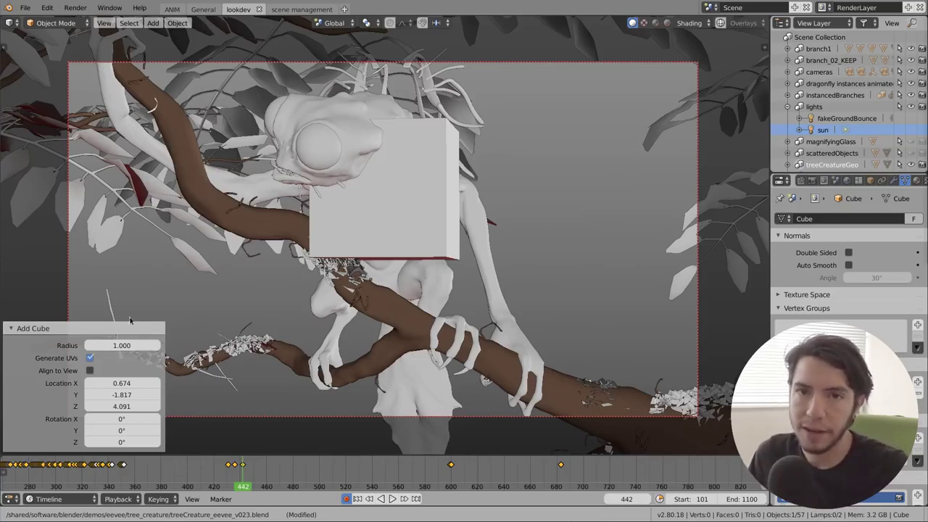
left_click(76, 330)
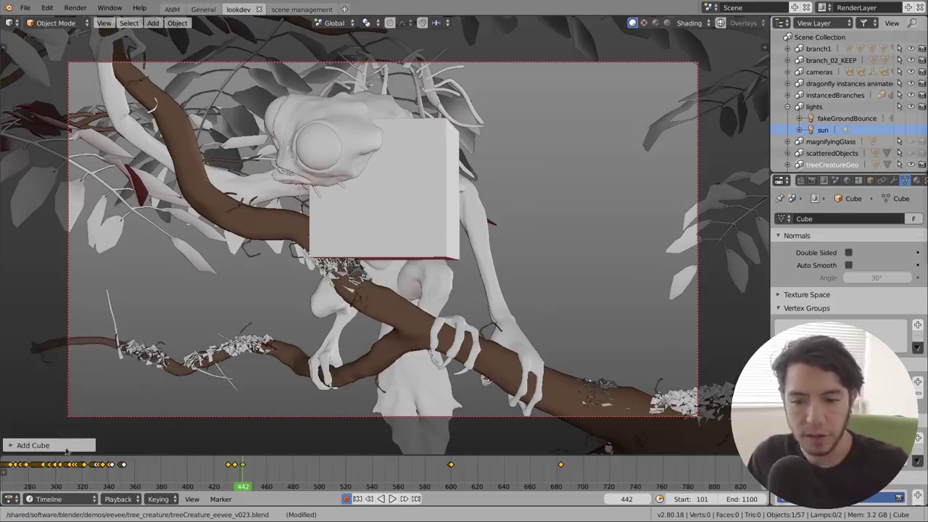
Step: Delete the added cube, then add a Point lamp and delete it again
key("x")
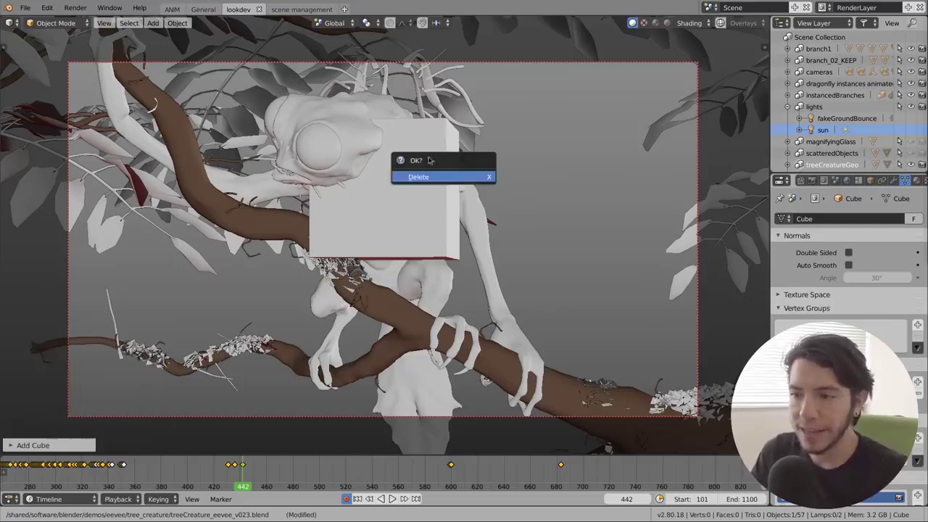
left_click(470, 177)
key("shift+a")
left_click(382, 119)
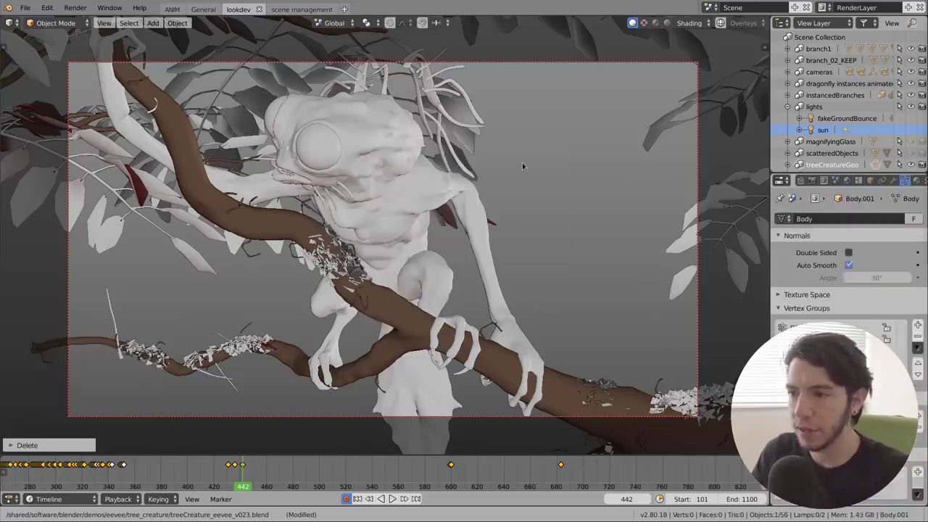
key("shift+a")
mouse_move(493, 294)
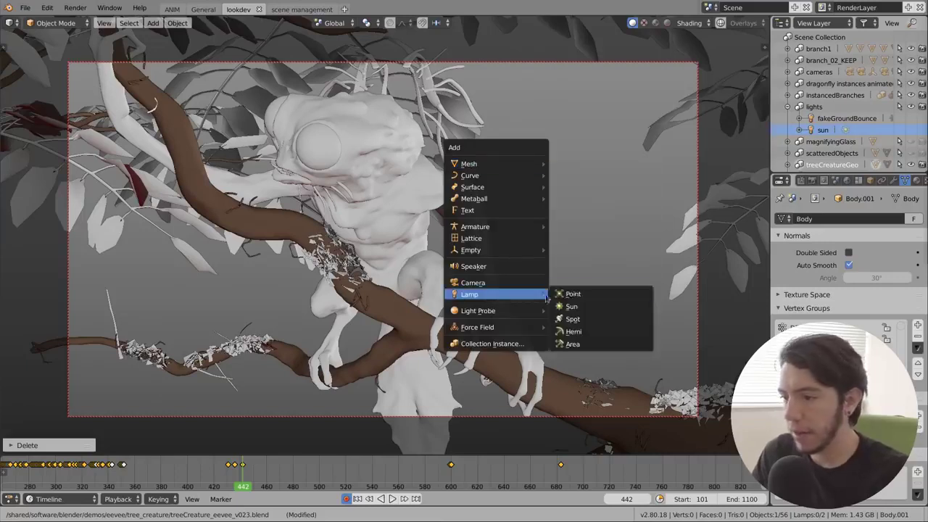
left_click(578, 296)
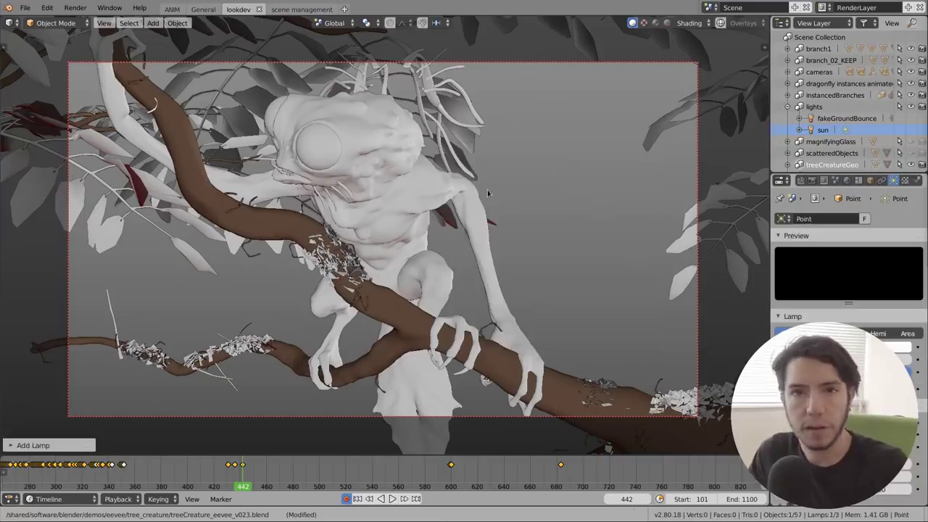
key("x")
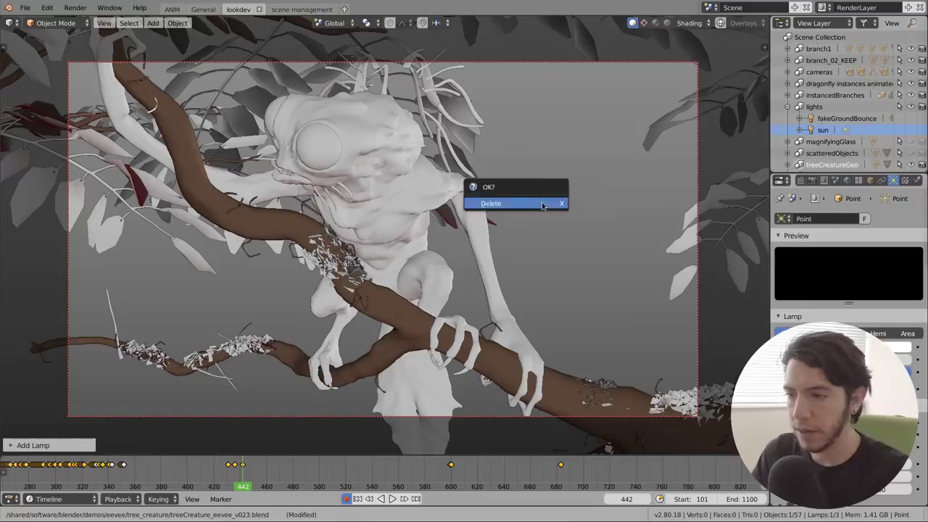
left_click(542, 206)
Step: Reload the start-up file with Ctrl+N and delete its default cube
key("ctrl+n")
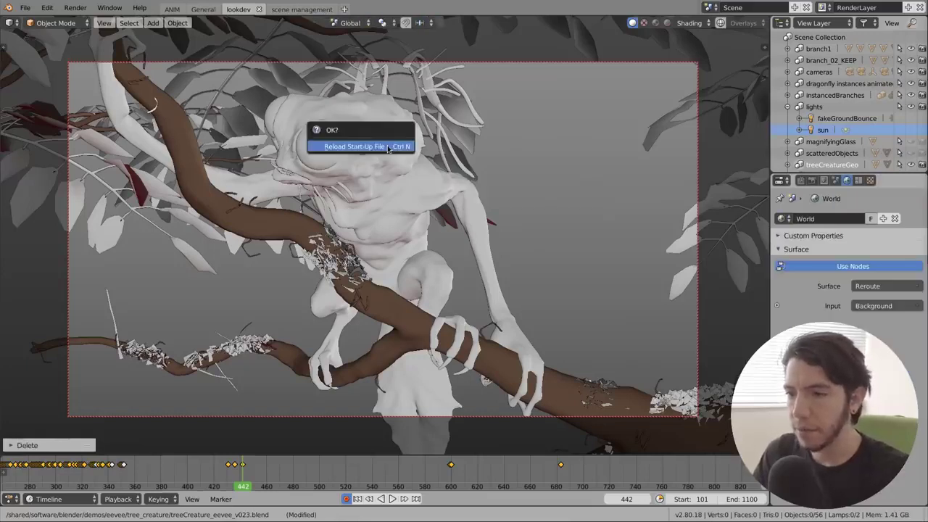
left_click(388, 148)
key("x")
left_click(428, 263)
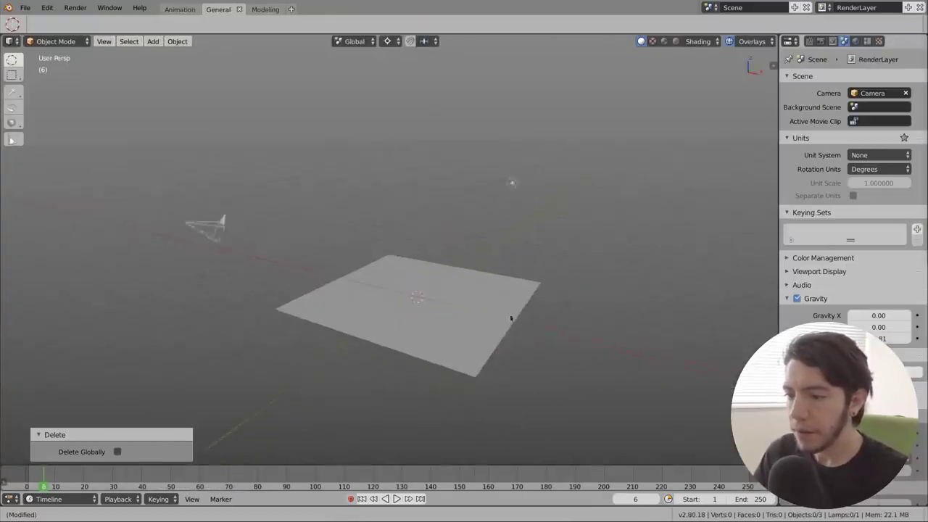
Step: Add a UV sphere at Z 1.000 with 22 segments and 15 rings
middle_click_drag(510, 318, 408, 259)
scroll(351, 238, "up", 3)
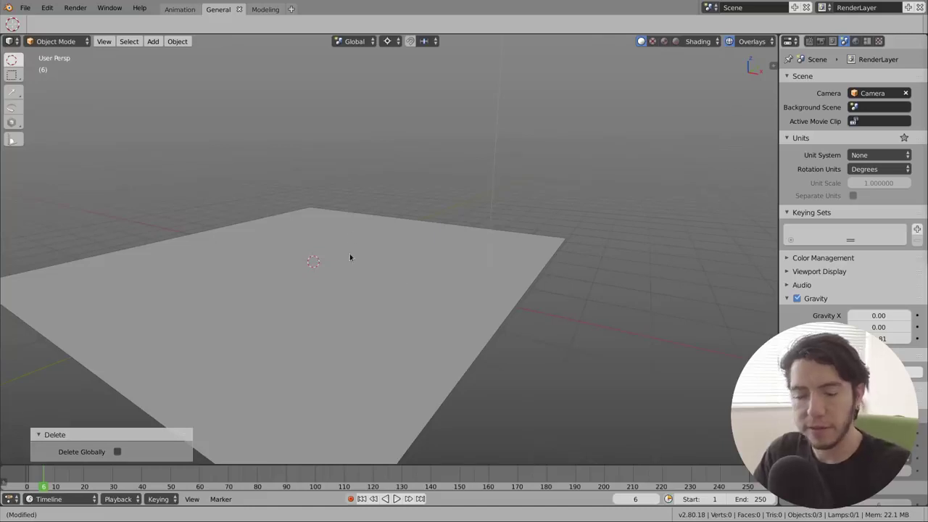
key("shift+a")
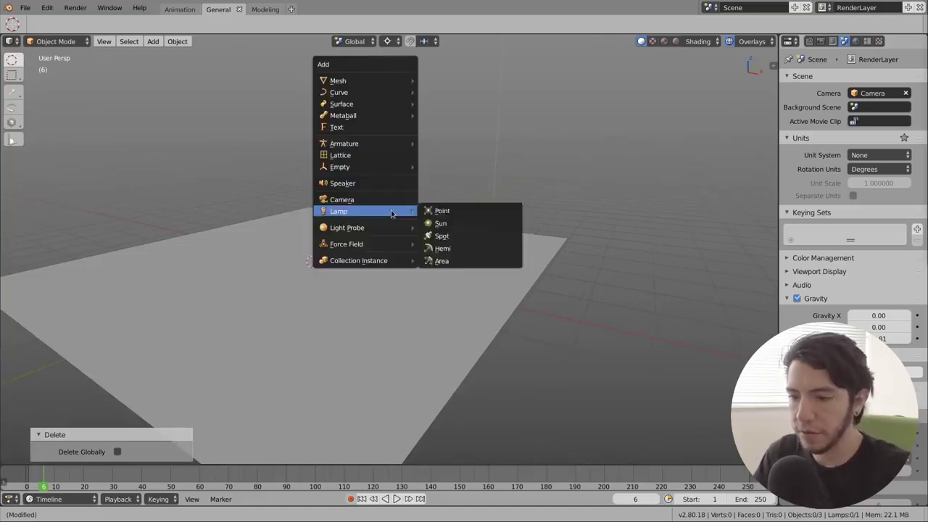
left_click(453, 115)
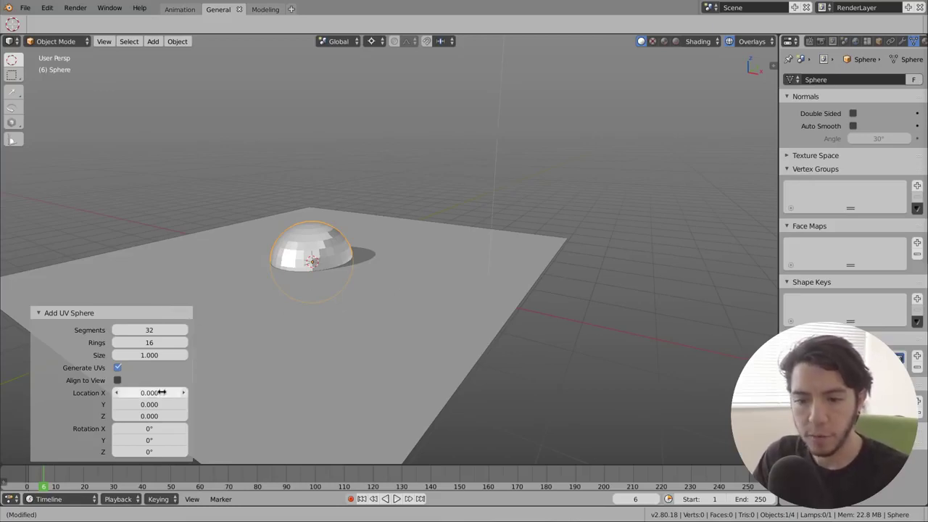
left_click(179, 416)
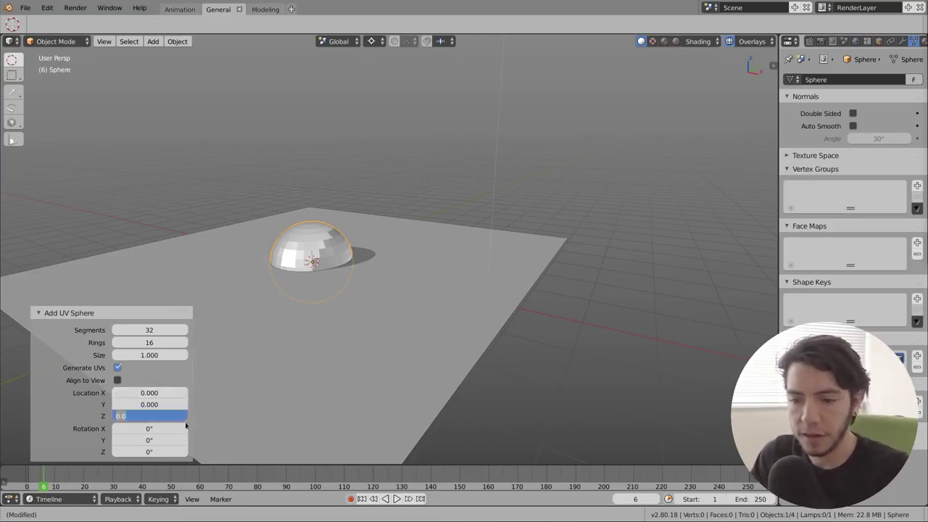
type("1")
key("Return")
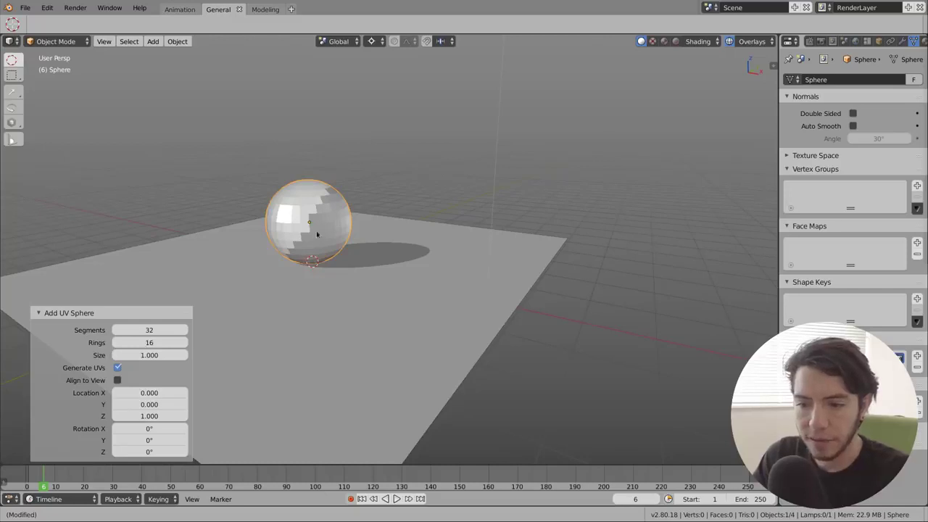
scroll(312, 224, "up", 3)
mouse_move(150, 342)
left_mouse_down()
mouse_move(186, 342)
mouse_move(161, 329)
mouse_move(161, 343)
mouse_move(170, 338)
left_mouse_up()
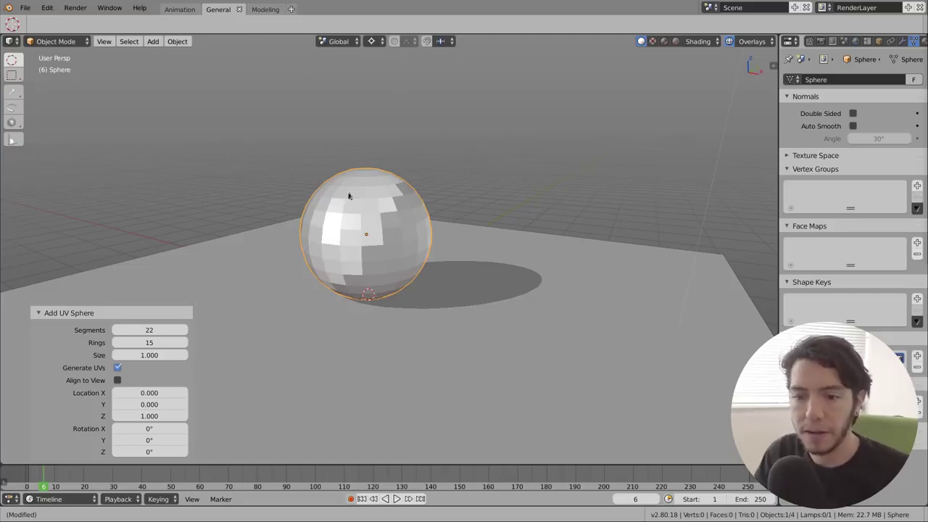
Step: Delete the UV sphere, then restore it with Ctrl+Z
key("x")
left_click(400, 215)
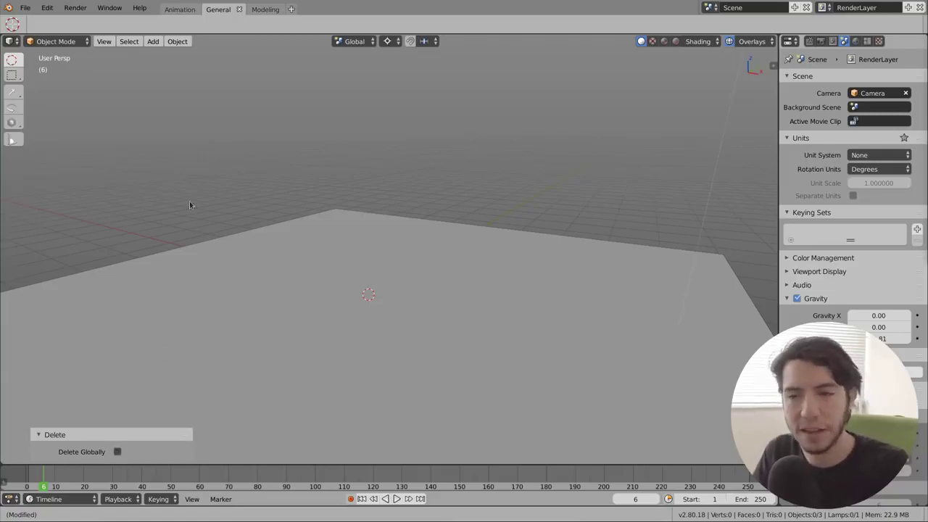
key("ctrl+z")
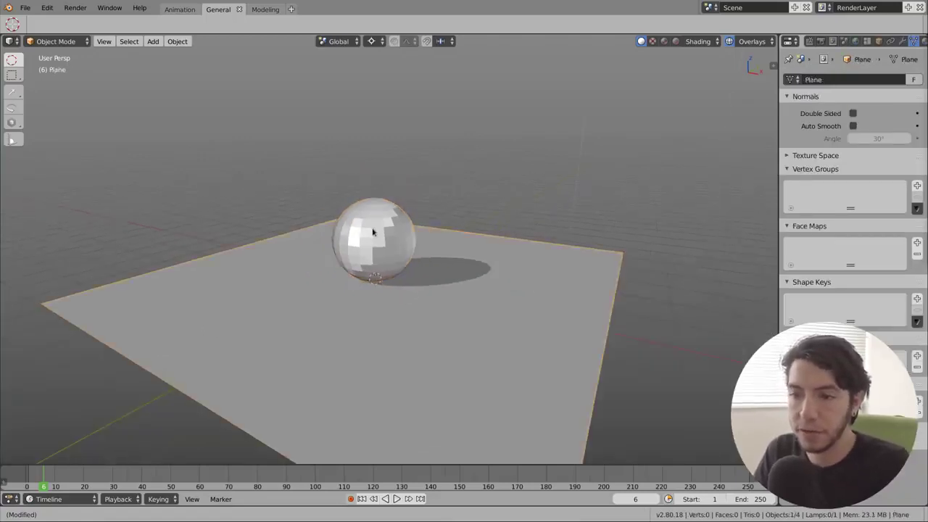
Step: Orbit around the sphere and split the 3D viewport into two stacked views
middle_click_drag(303, 184, 431, 272)
middle_click_drag(349, 257, 387, 242)
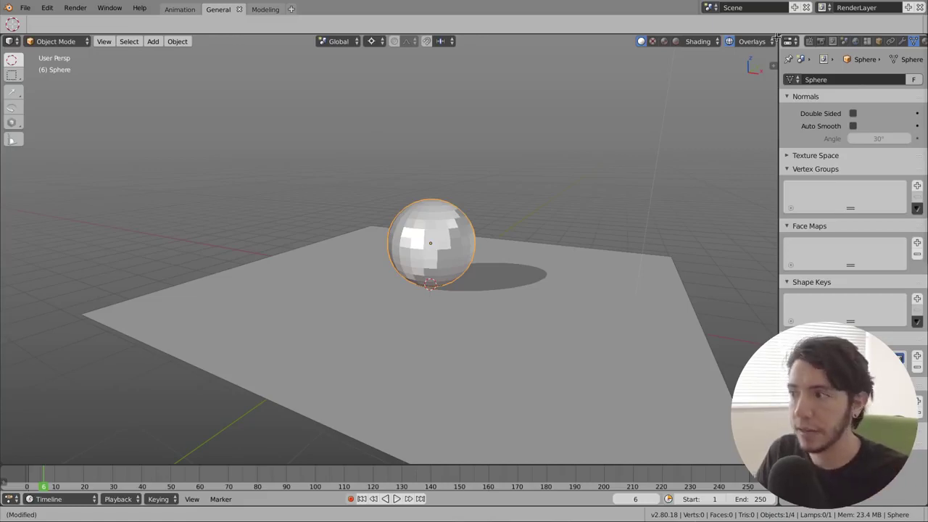
left_click_drag(775, 38, 484, 242)
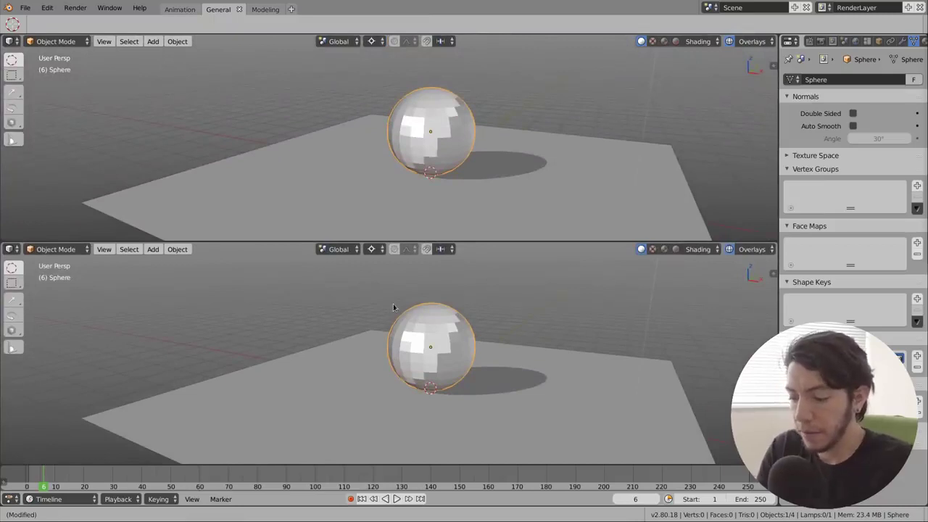
Step: Make the lower area an Image Editor, orbit the upper view, and put the sphere in Edit Mode
key("shift+F10")
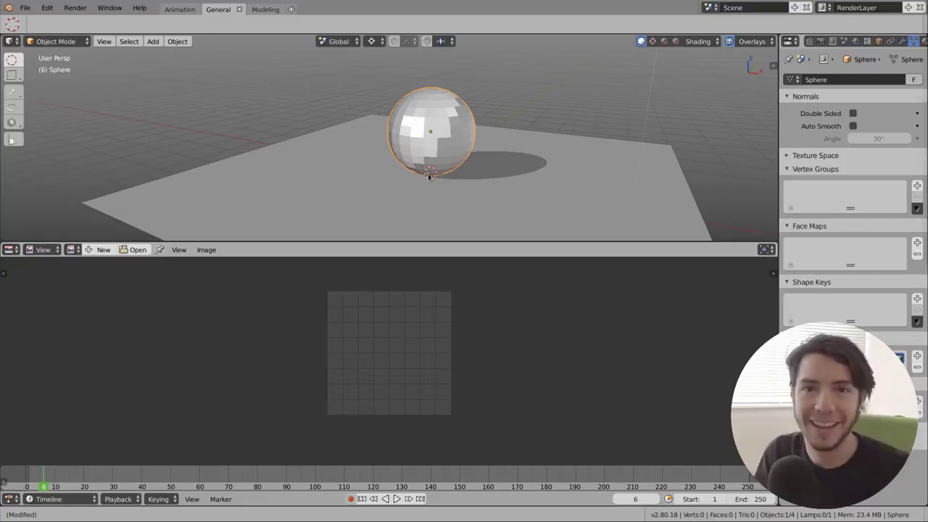
mouse_move(457, 178)
middle_mouse_down()
mouse_move(506, 170)
mouse_move(487, 163)
middle_mouse_up()
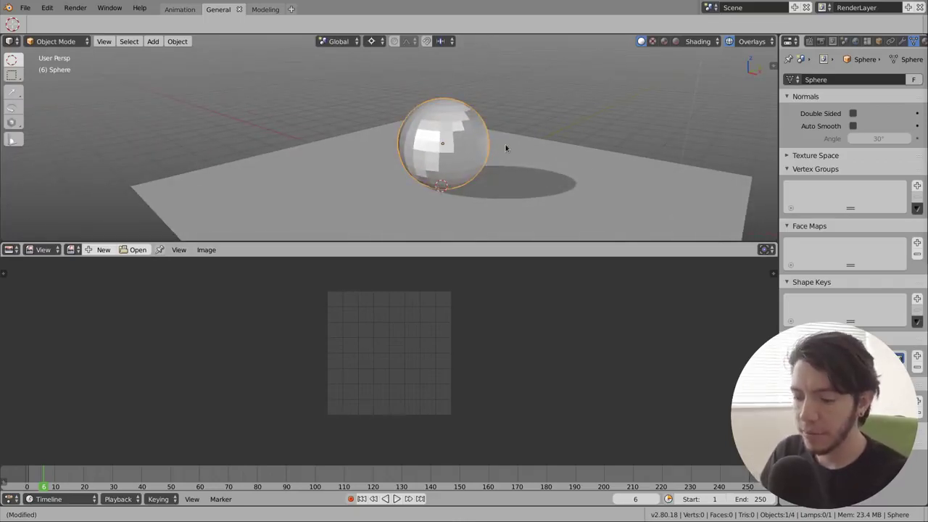
key("Tab")
Step: Unwrap the sphere's UVs, then select one UV vertex and nudge it slightly
key("u")
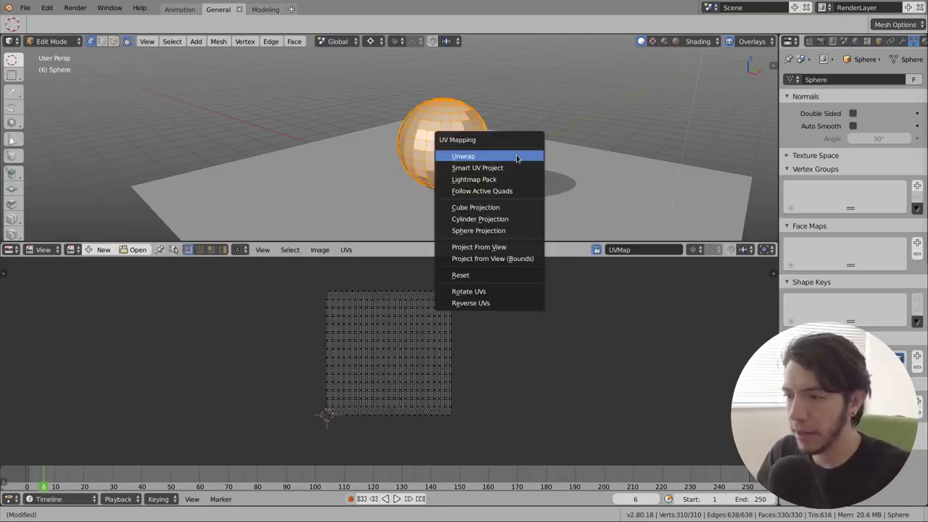
left_click(517, 157)
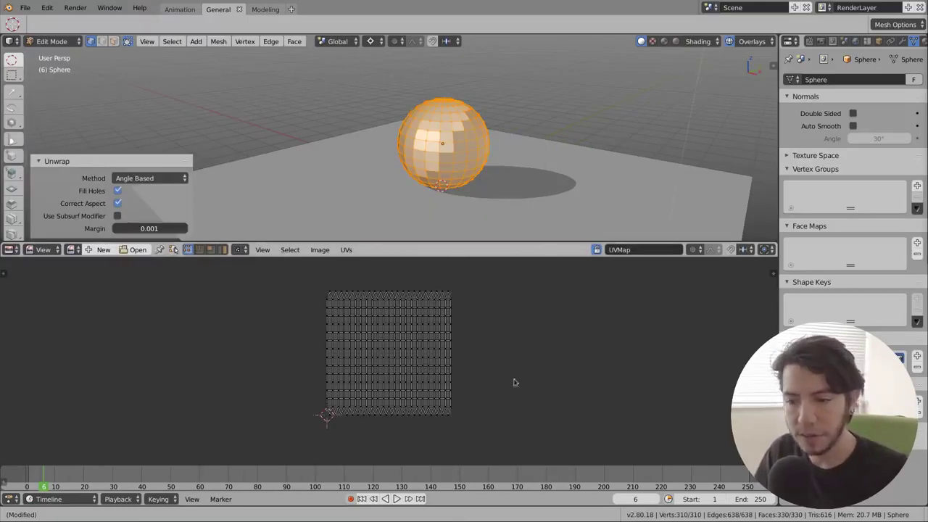
scroll(456, 338, "up", 3)
left_click(446, 358)
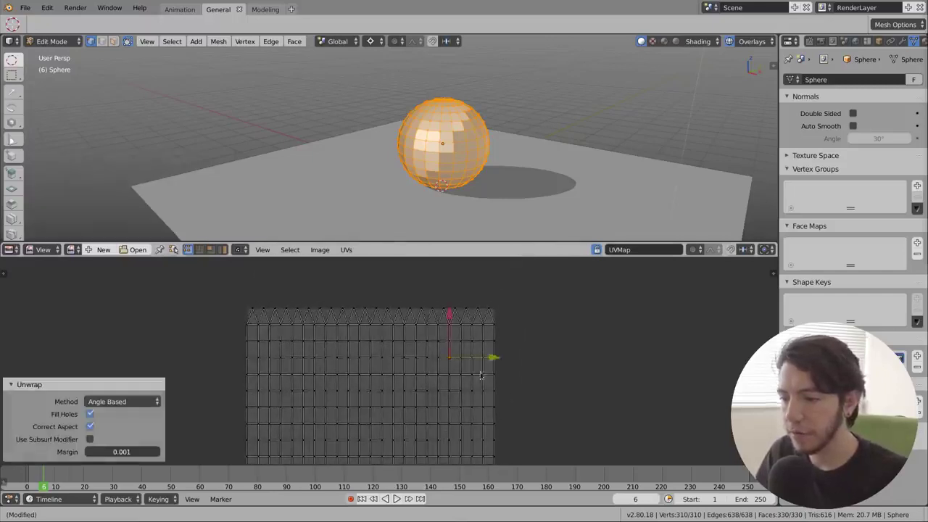
scroll(446, 358, "up", 2)
left_click_drag(490, 370, 502, 353)
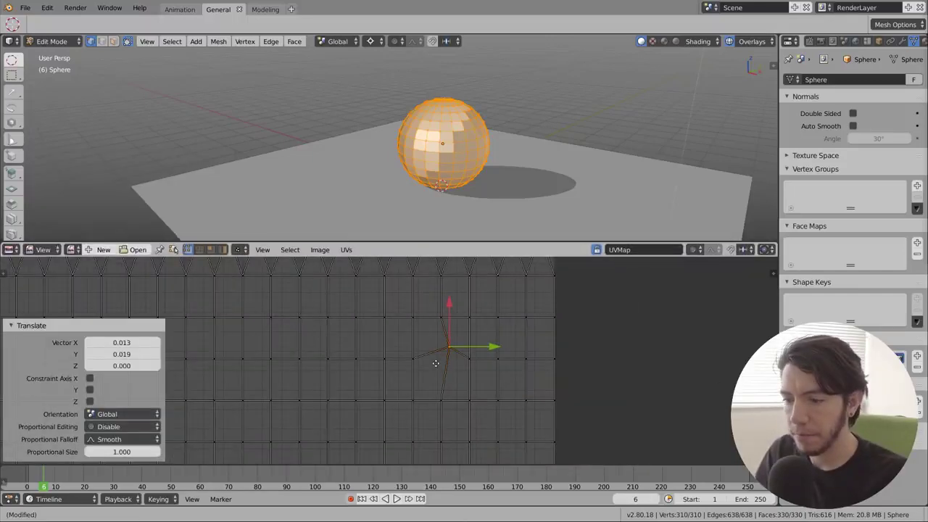
scroll(409, 373, "down", 3)
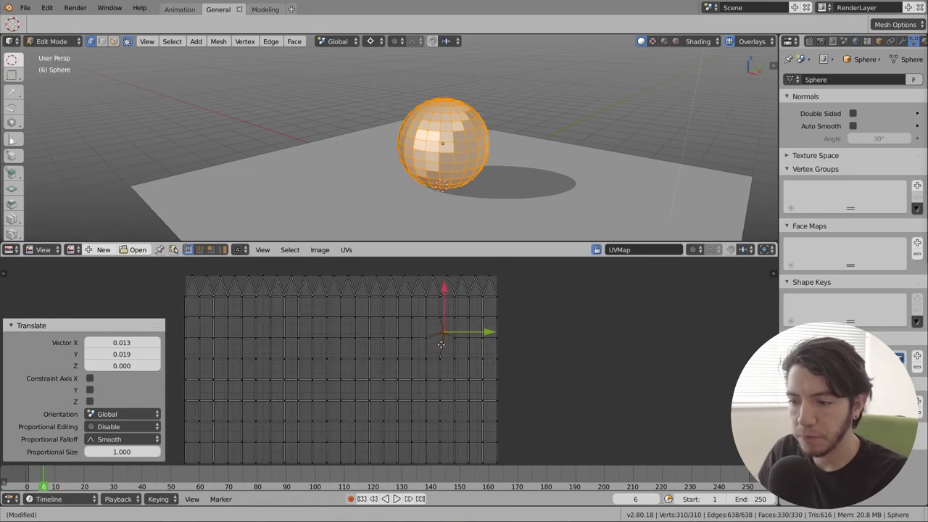
scroll(514, 353, "up", 3)
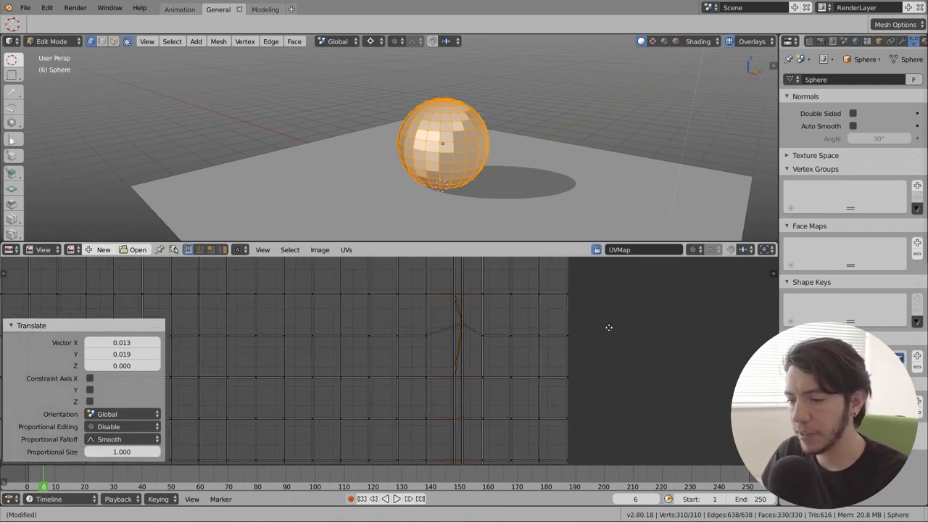
scroll(369, 311, "down", 2)
Step: Apply Straighten Y to the selected UVs from the UV Context Menu and check the Align panel's Axis
right_click(549, 322)
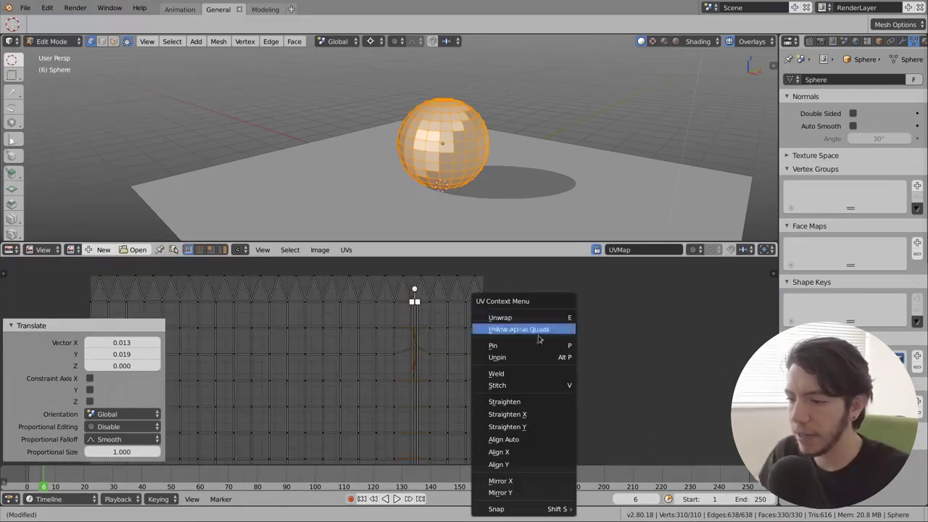
left_click(529, 426)
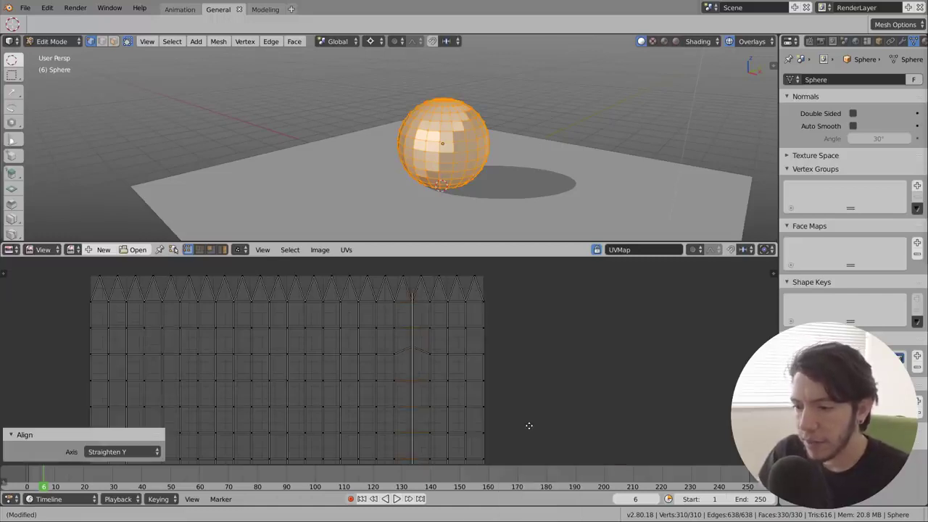
scroll(442, 377, "up", 1)
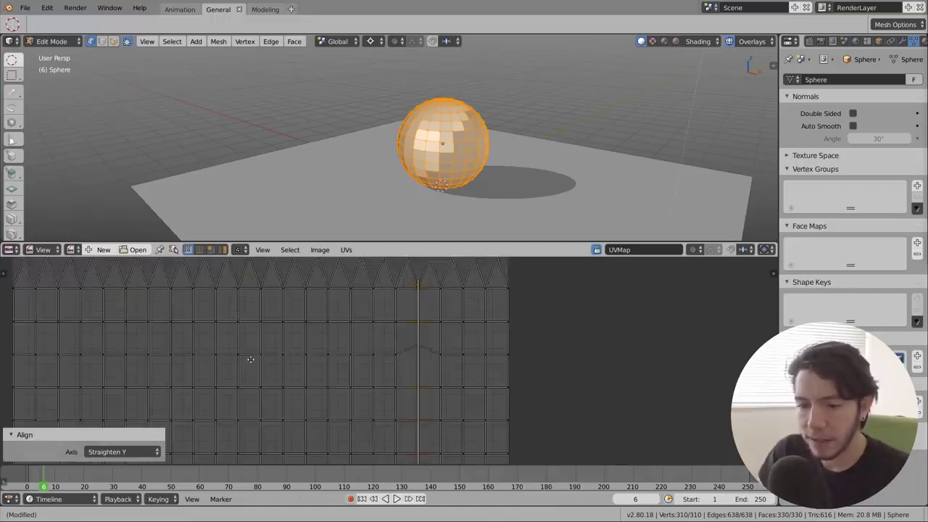
left_click(123, 451)
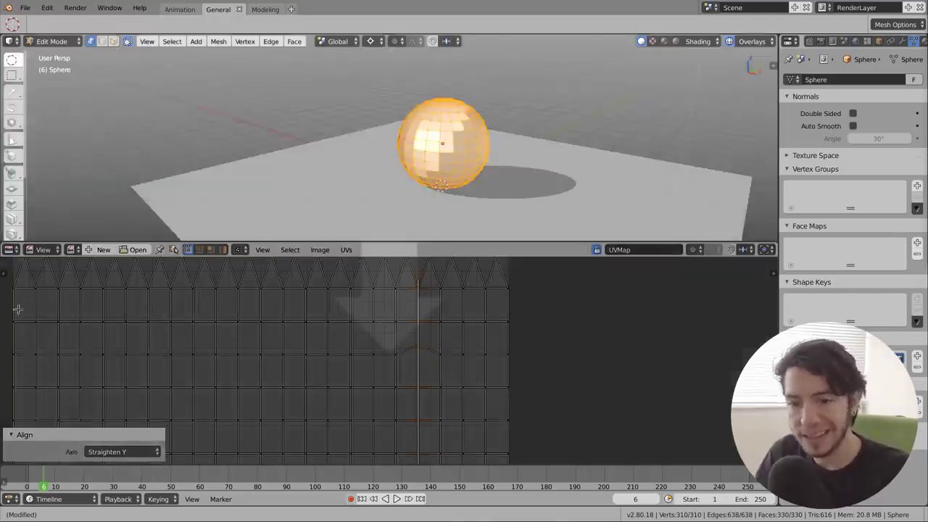
Step: Join the UV Editor into the 3D Viewport and briefly toggle the sidebar
left_click_drag(4, 237, 331, 348)
key("n")
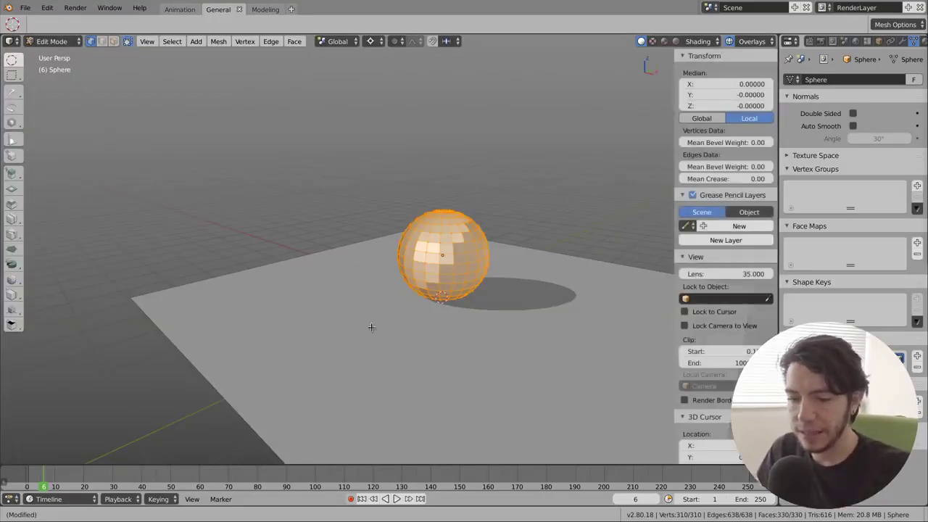
key("n")
Step: Return the sphere to Object Mode via the mode pie menu and delete it
key("Tab")
key("ctrl+Tab")
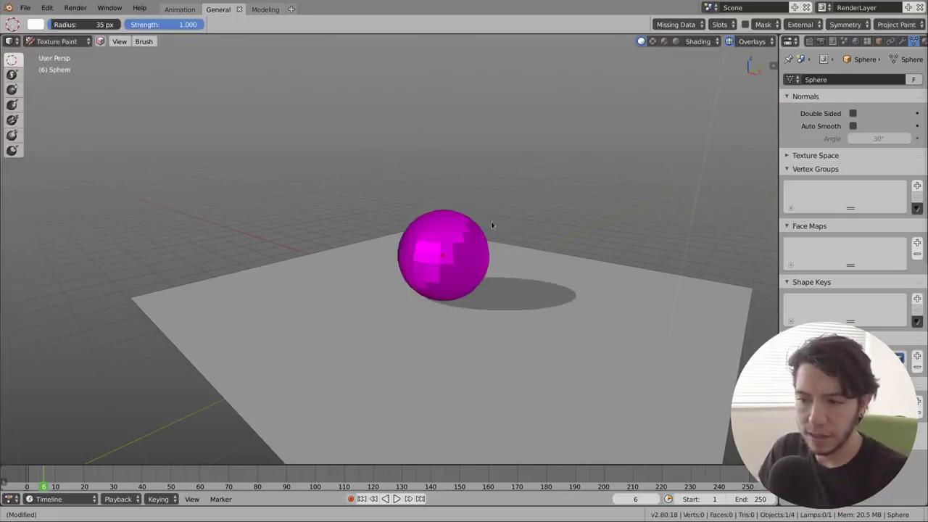
key("ctrl+Tab")
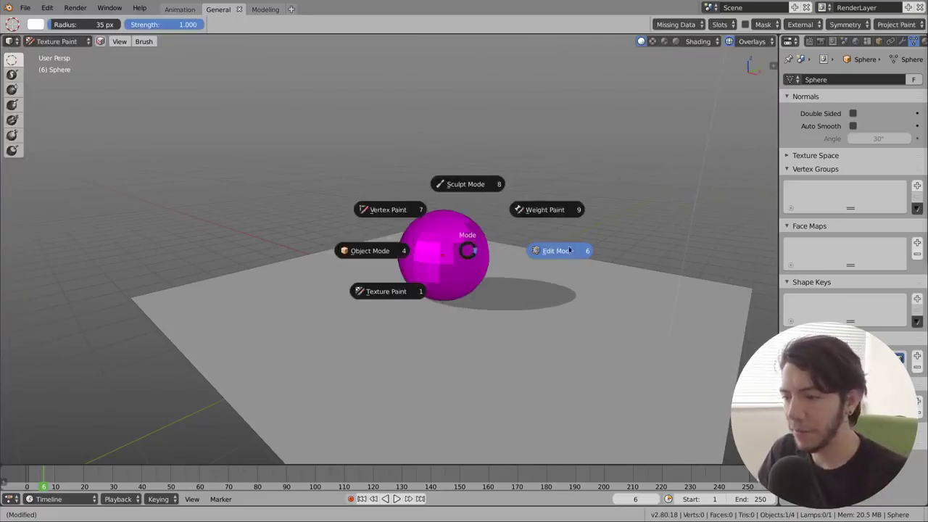
left_click(393, 261)
key("Delete")
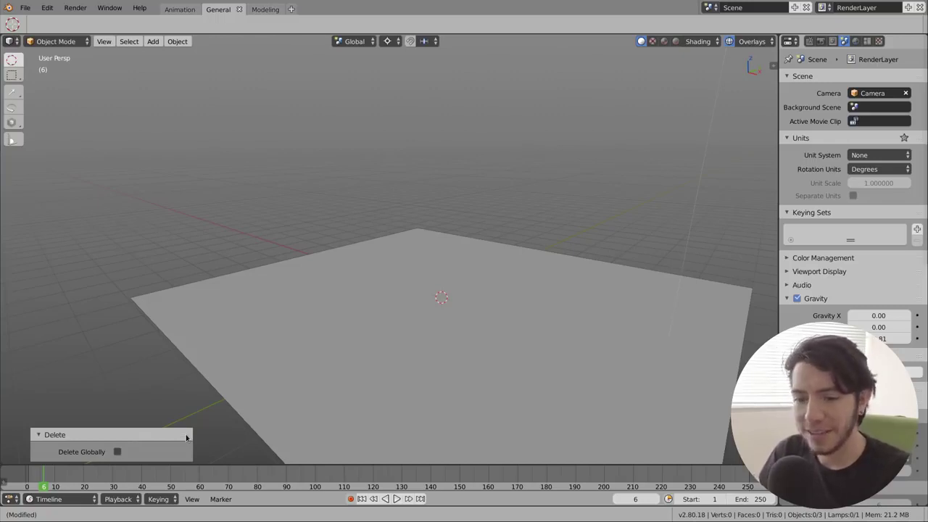
Step: Toggle the Delete operator panel a few times, then hide the empty tool settings strip
left_click(61, 437)
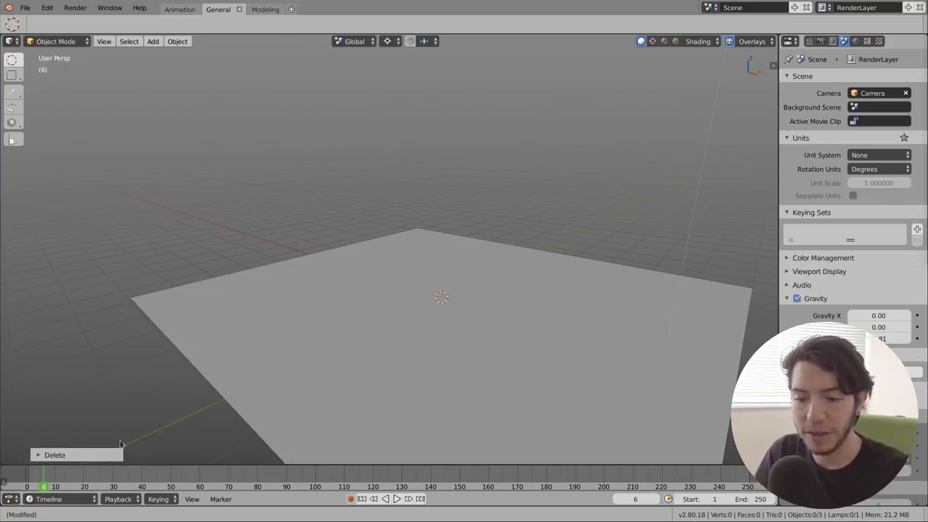
left_click(59, 454)
left_click(57, 435)
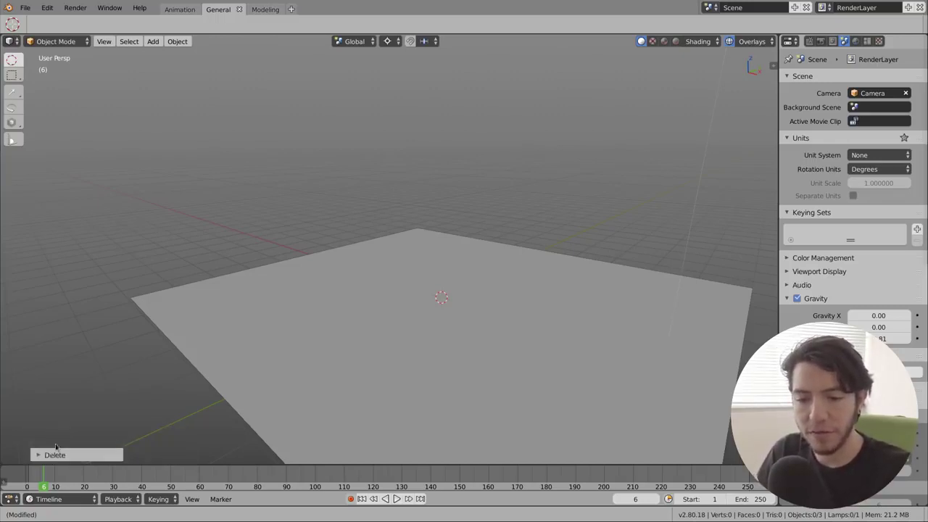
left_click(57, 452)
left_click(57, 435)
left_click(58, 454)
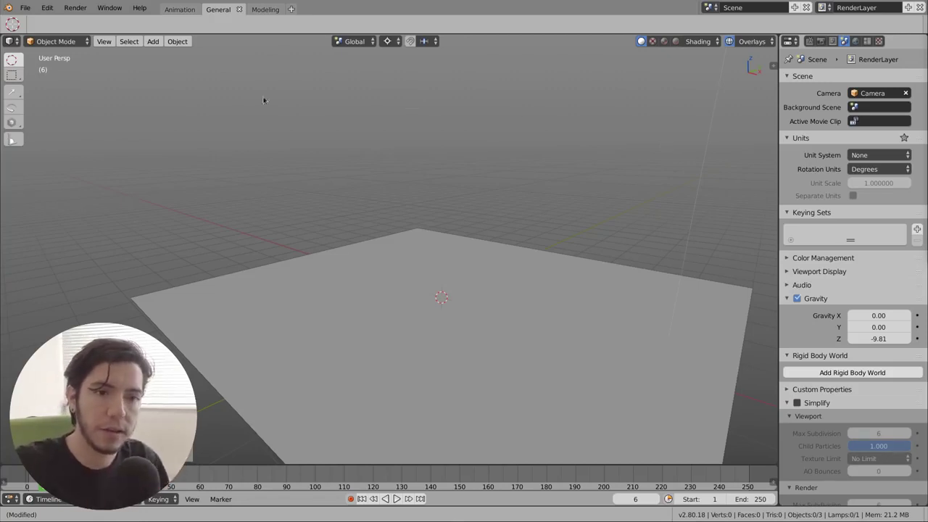
left_click(208, 10)
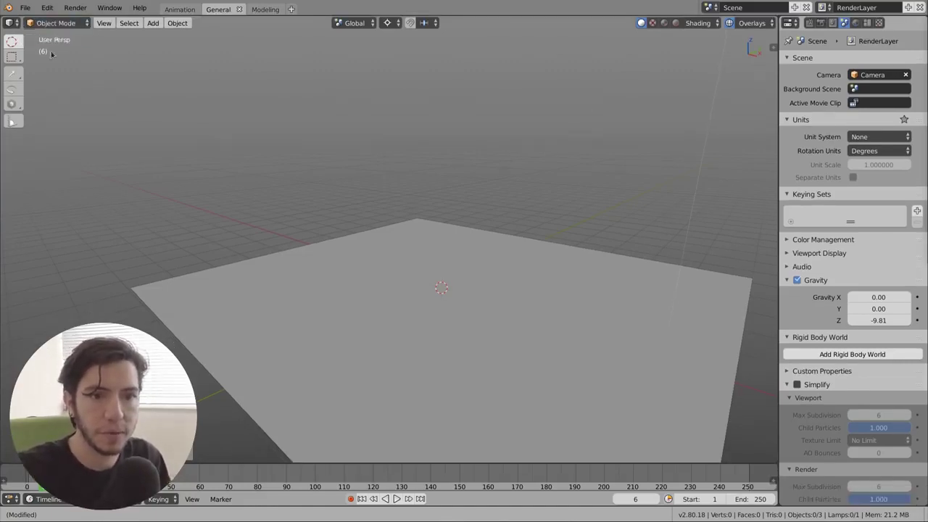
Step: Add a cube via Add > Mesh > Cube, delete it, and add a new cube onto the plane
key("shift+a")
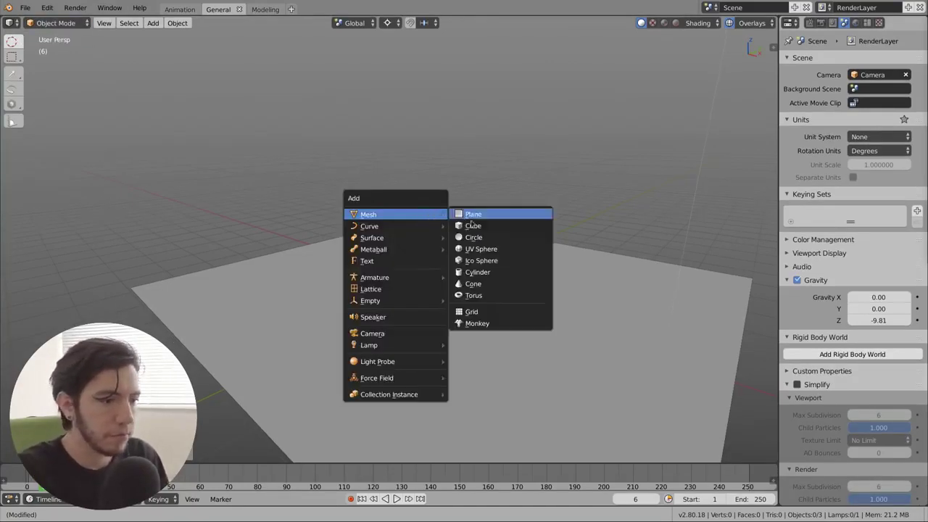
left_click(471, 225)
key("x")
left_click(478, 240)
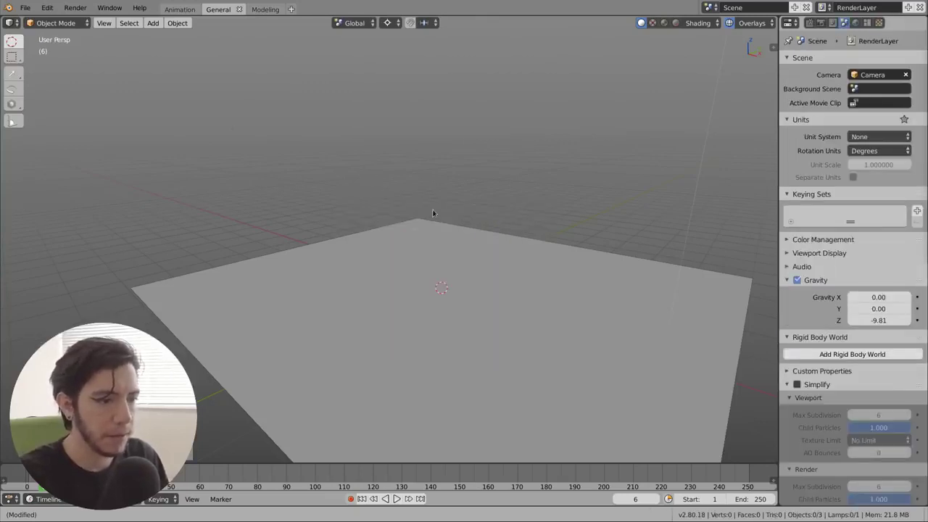
key("shift+a")
left_click(484, 222)
Step: Switch the cube into Sculpt Mode using the Ctrl+Tab mode pie menu
left_click(55, 23)
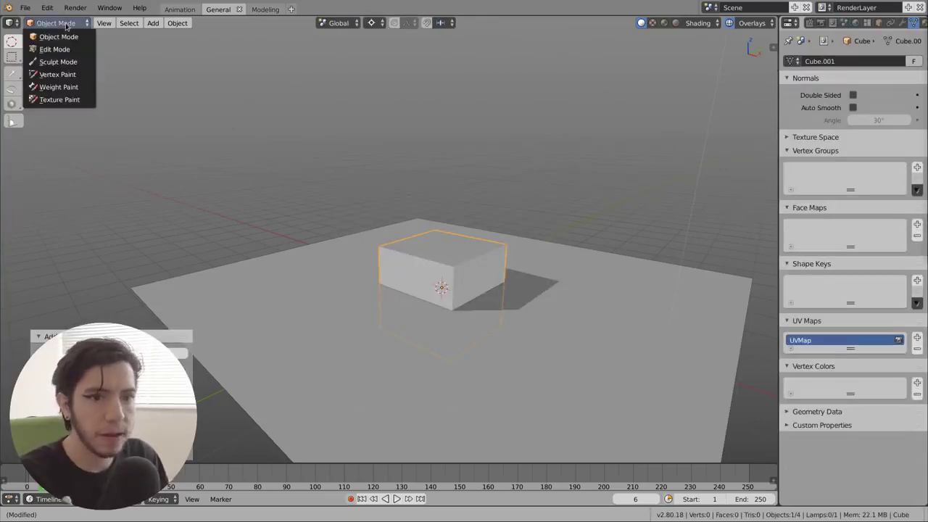
key("ctrl+Tab")
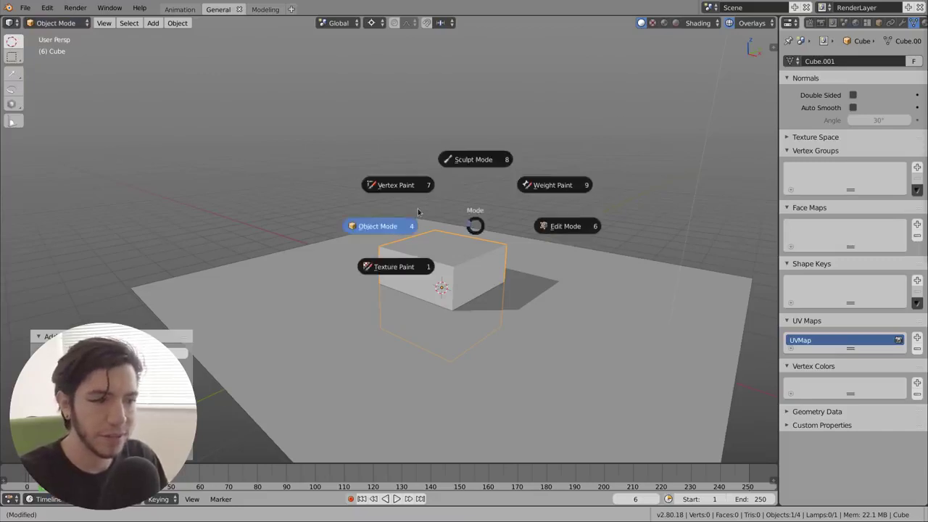
left_click(480, 148)
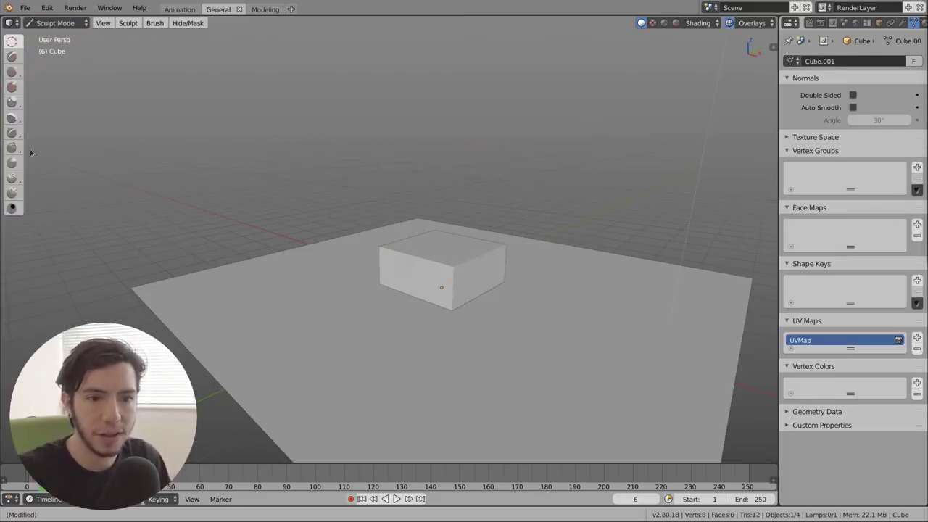
Step: Pick the Crease brush, set its radius to 94 px, and show its Active Tool settings
left_click(10, 133)
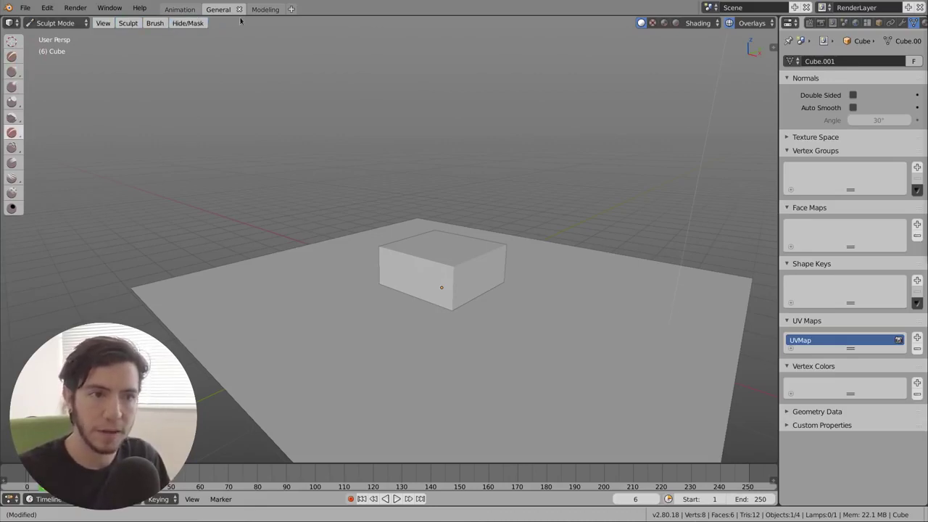
left_click_drag(345, 16, 348, 32)
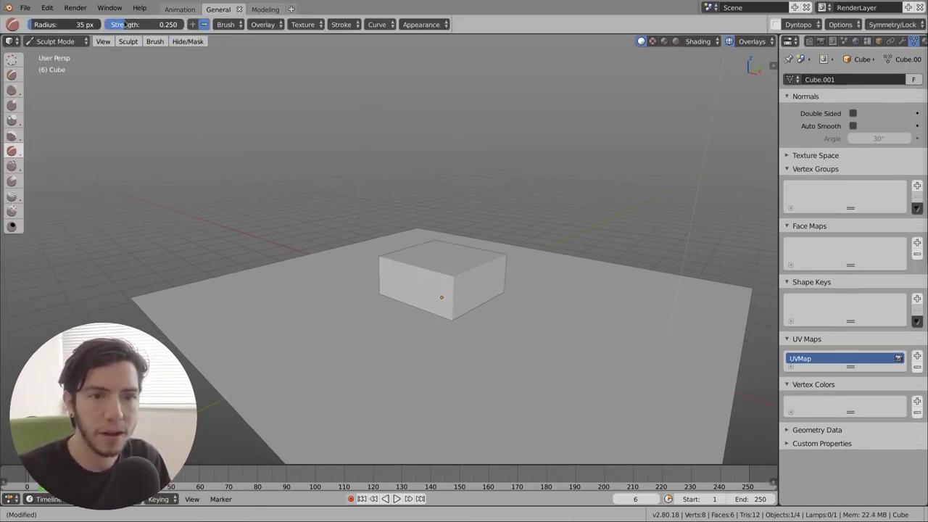
left_click_drag(56, 24, 123, 25)
left_click_drag(56, 26, 34, 25)
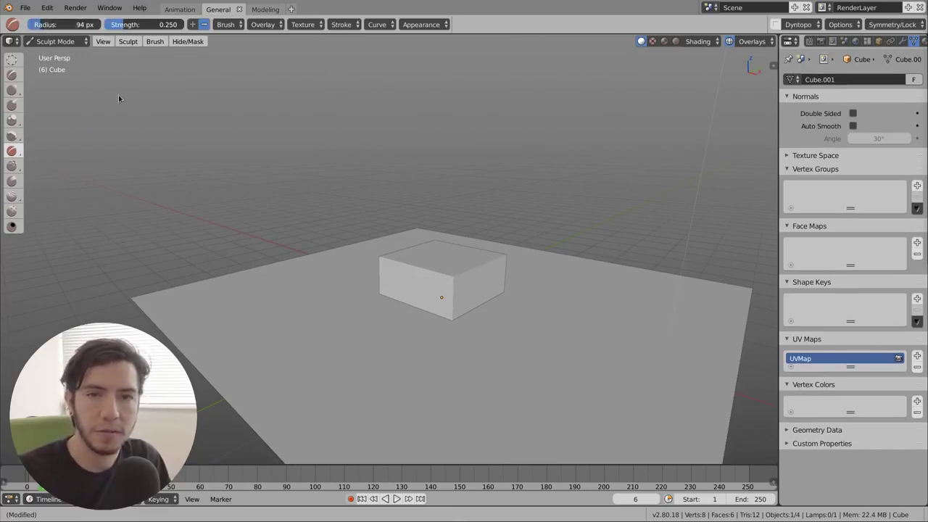
left_click(810, 41)
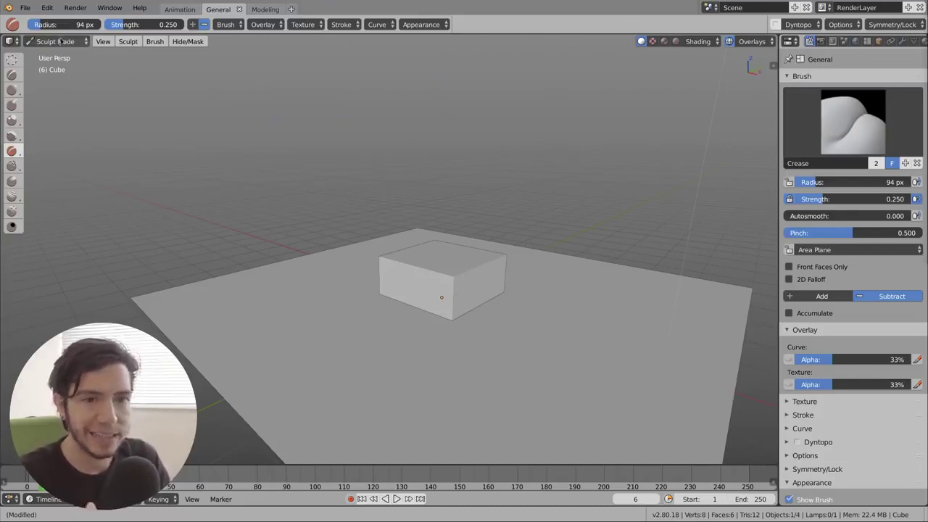
Step: Switch the cube from Sculpt Mode back to Object Mode via the Ctrl+Tab pie menu
key("ctrl+Tab")
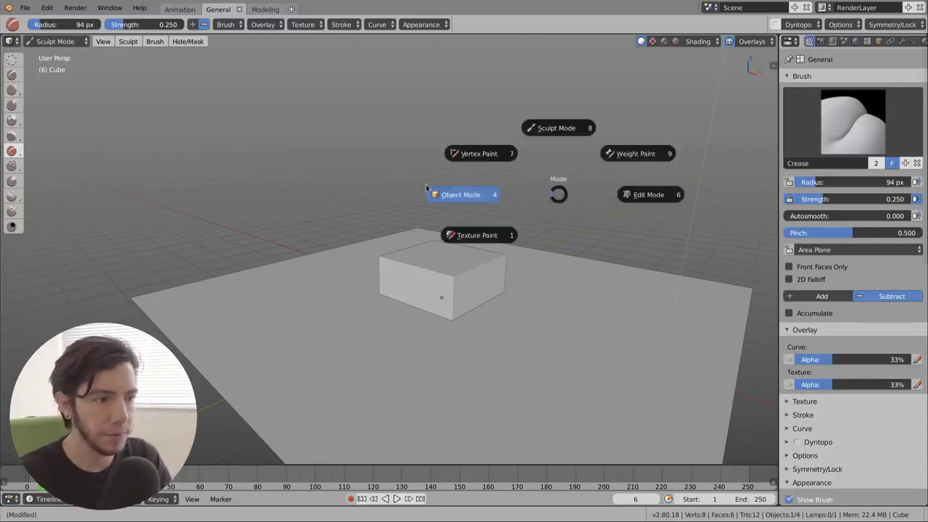
left_click(428, 191)
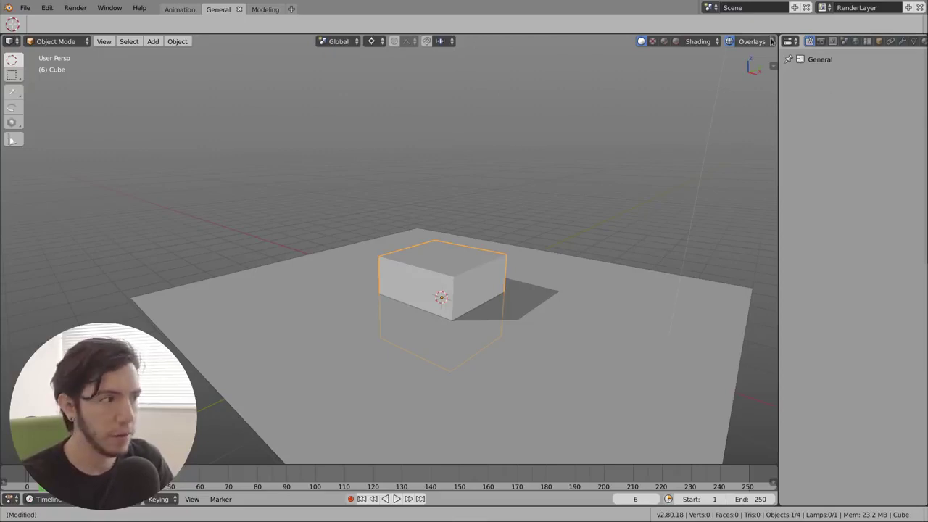
Step: Split the 3D view into two equal halves and turn on snapping
left_click_drag(774, 38, 563, 270)
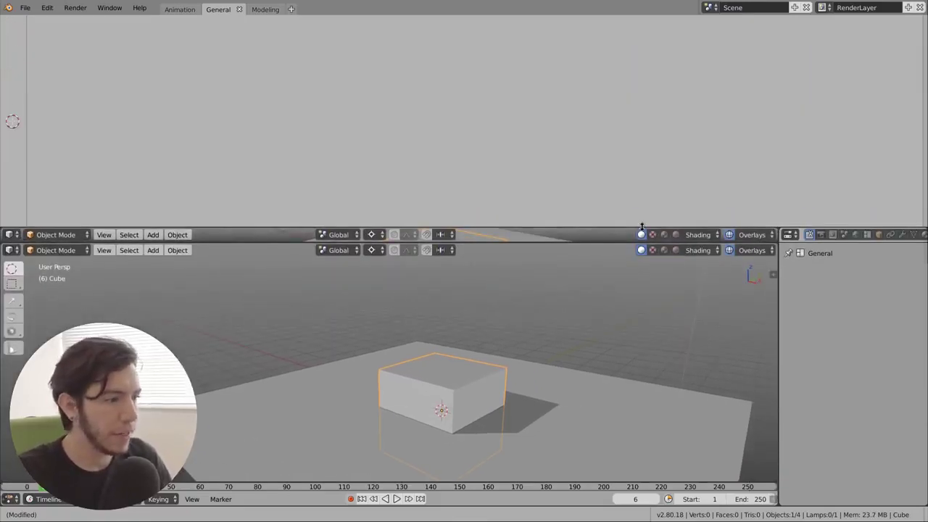
left_click_drag(643, 224, 629, 2)
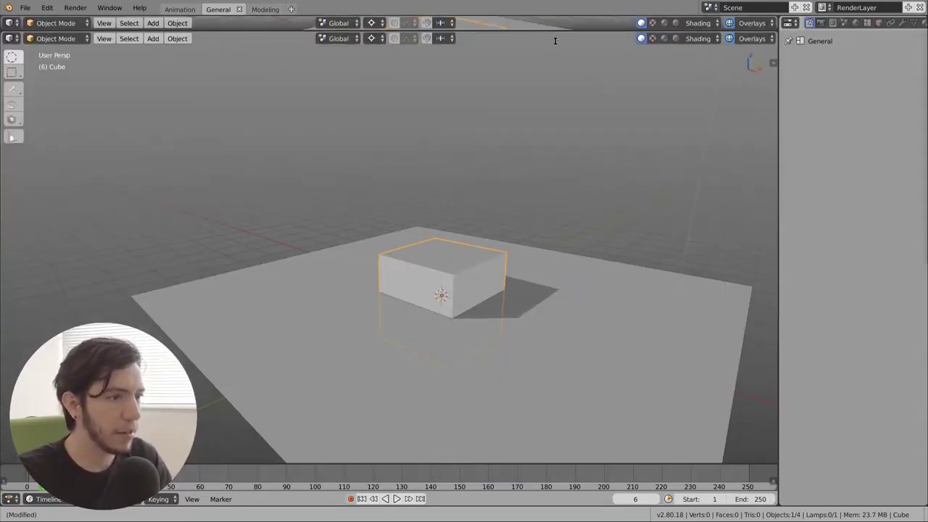
left_click_drag(556, 32, 564, 252)
left_click(426, 22)
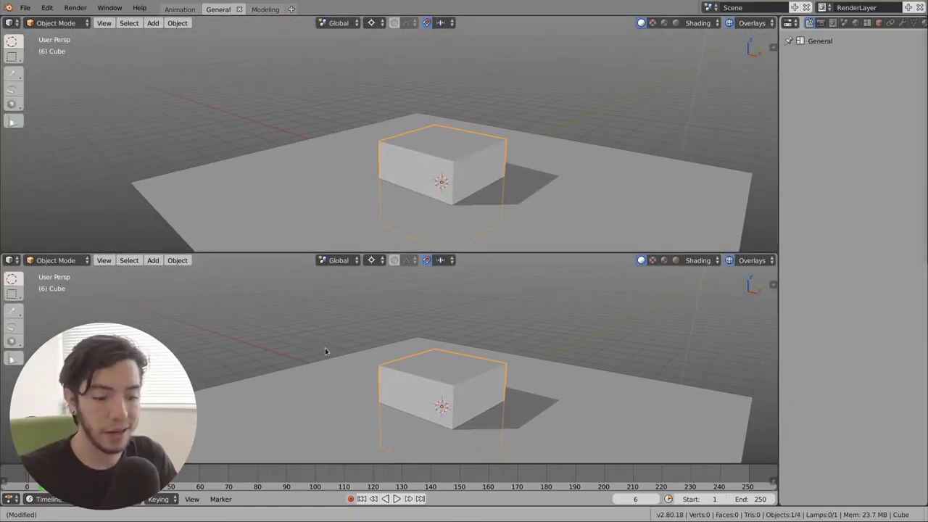
Step: Make the bottom half a Shader Editor, create a new cube material, and reposition the Principled BSDF node
key("shift+F3")
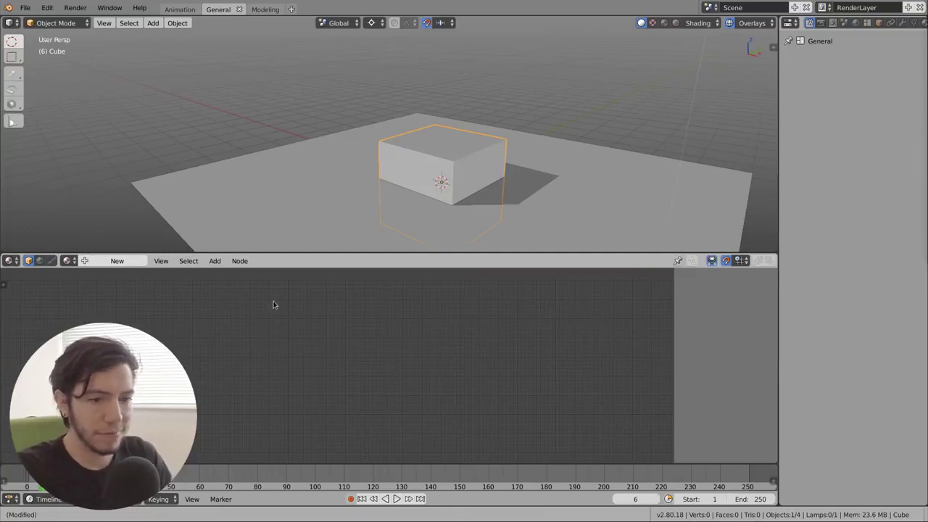
left_click(117, 260)
scroll(289, 361, "up", 2)
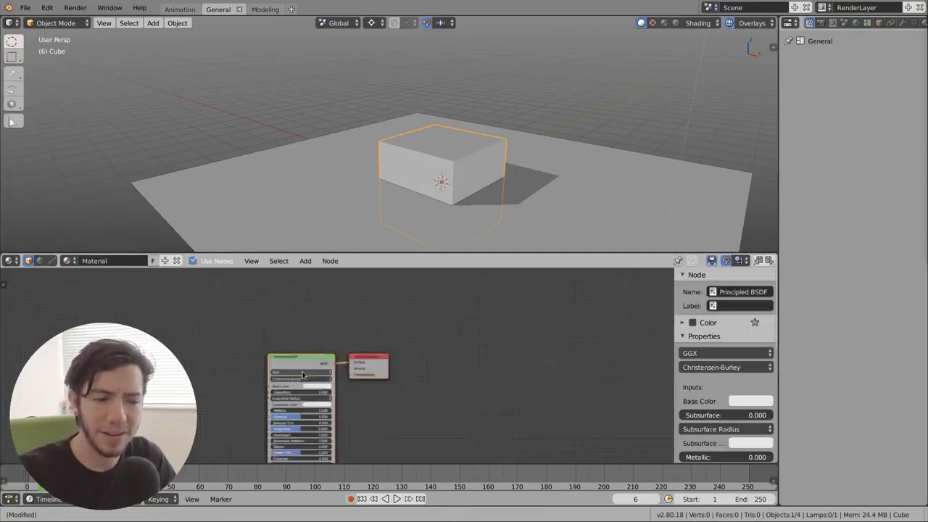
scroll(289, 360, "up", 2)
left_click_drag(289, 360, 263, 306)
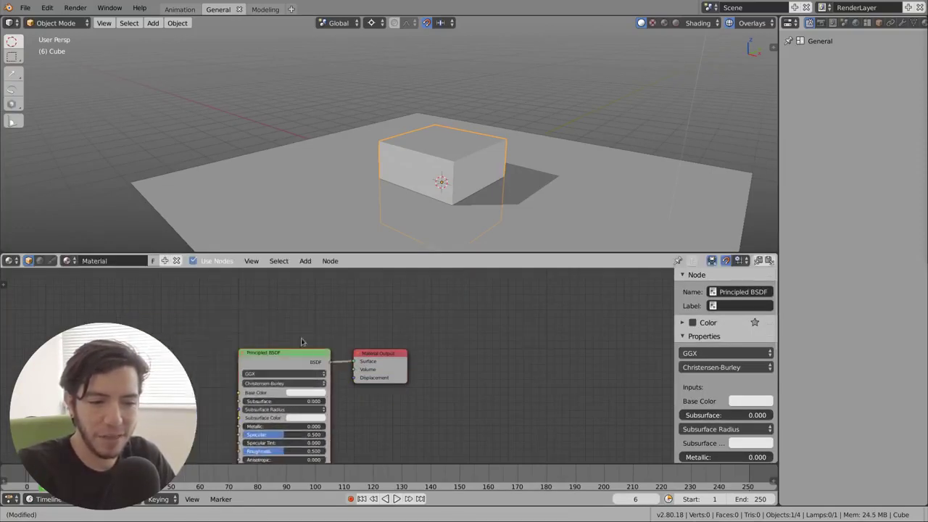
left_click_drag(264, 305, 287, 305)
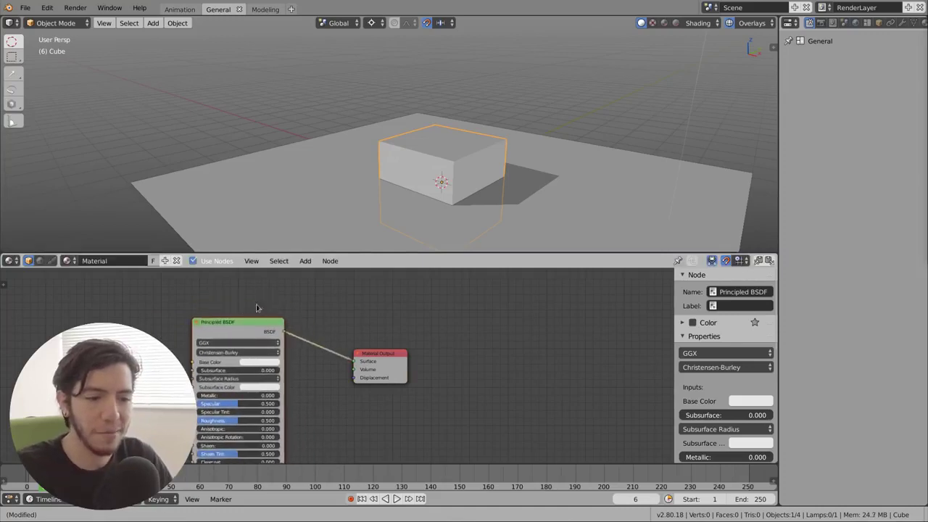
Step: Start and cancel a move on the cube, then join the node editor into the 3D viewport
key("t")
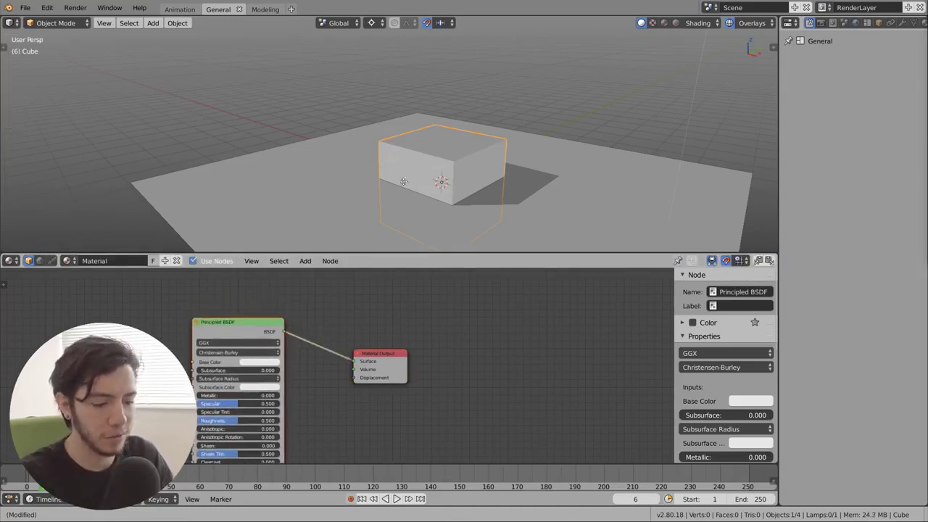
key("g")
key("Escape")
scroll(472, 98, "down", 2)
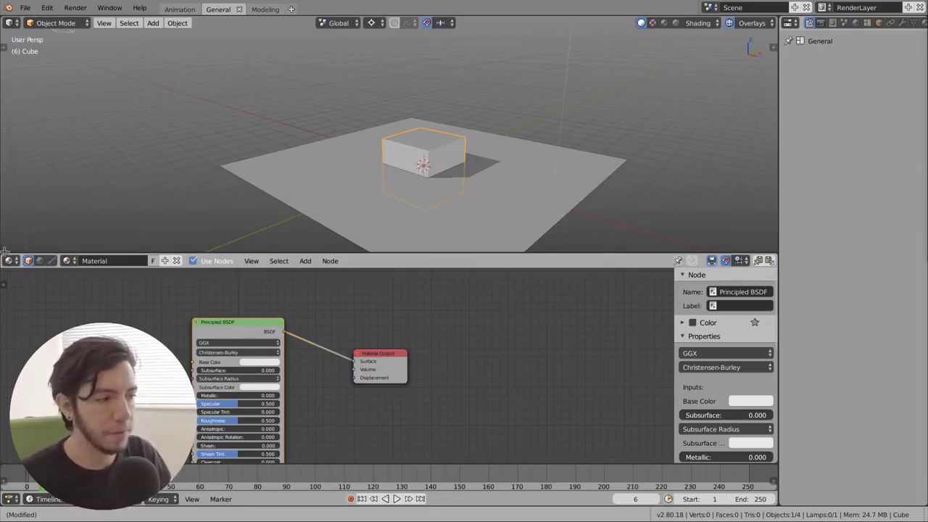
left_click_drag(4, 251, 302, 161)
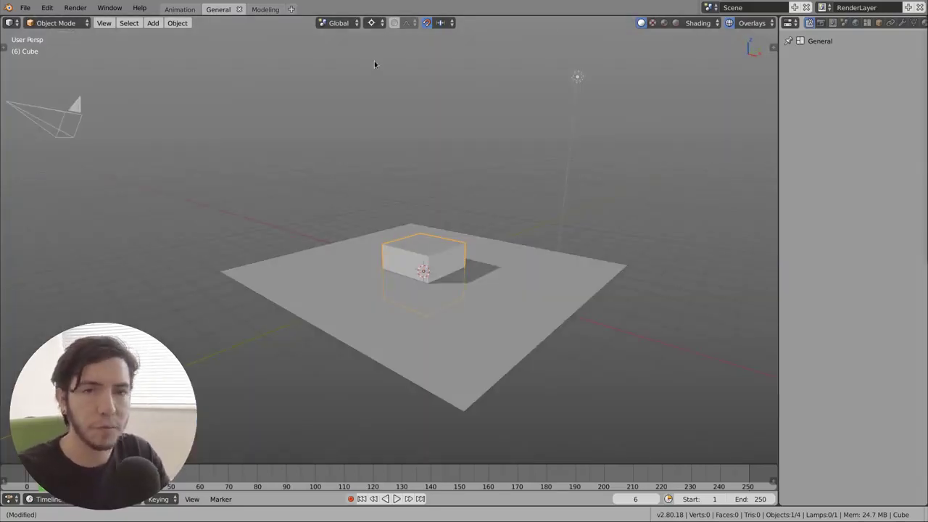
Step: Look over the Pivot Point options, then open User Preferences with Ctrl+Alt+U
left_click(380, 24)
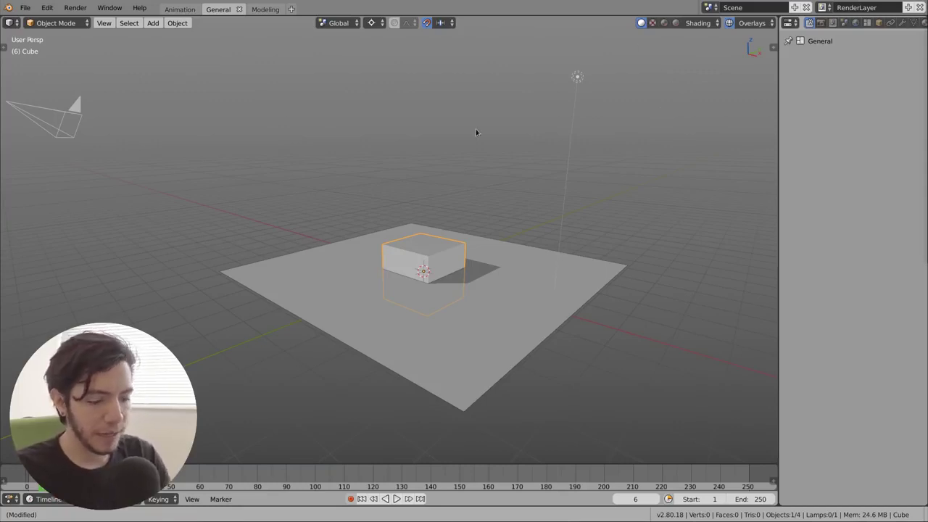
key("ctrl+alt+u")
Step: Enable Navigate Manipulator in the Interface preferences and close the preferences window
left_click(46, 25)
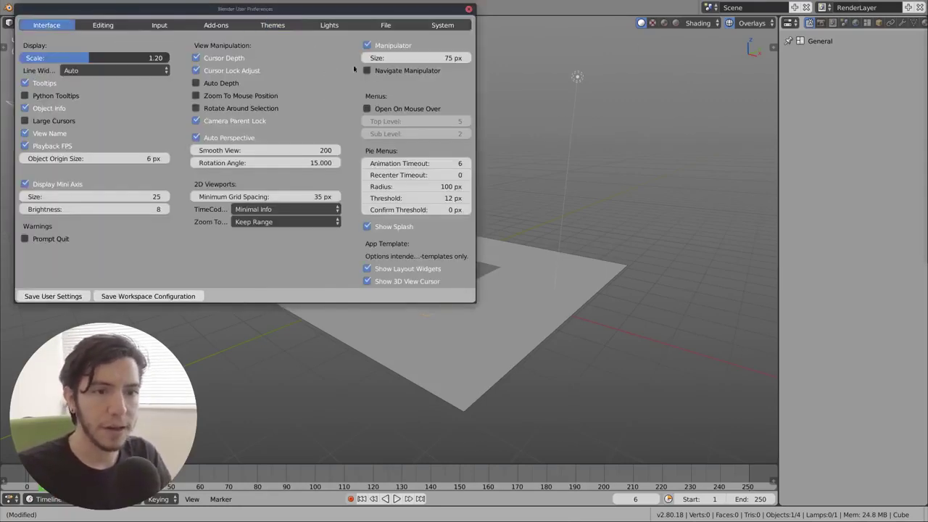
left_click(406, 70)
left_click(405, 70)
left_click(406, 70)
left_click(405, 70)
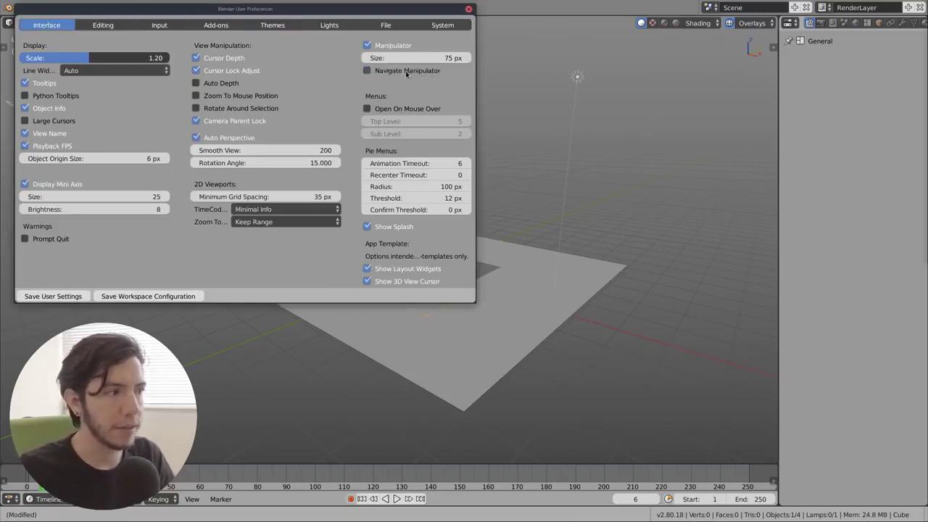
left_click(406, 71)
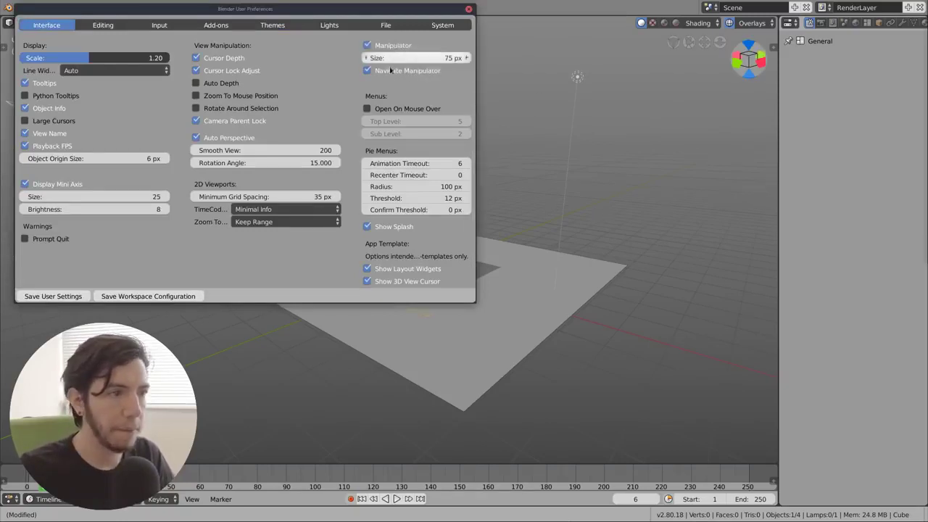
left_click(468, 8)
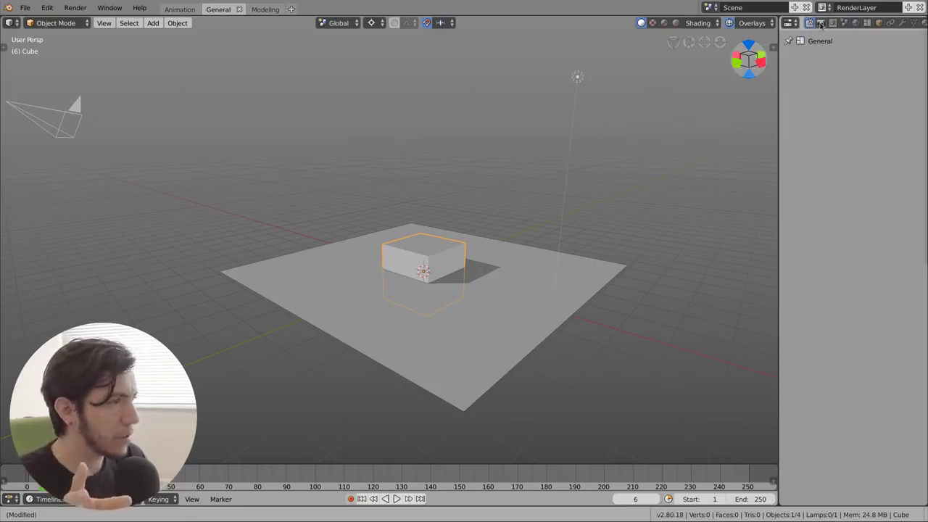
Step: Show the Cube's Object properties: location 0, rotation 0° and scale 1.000 on every axis
left_click(878, 23)
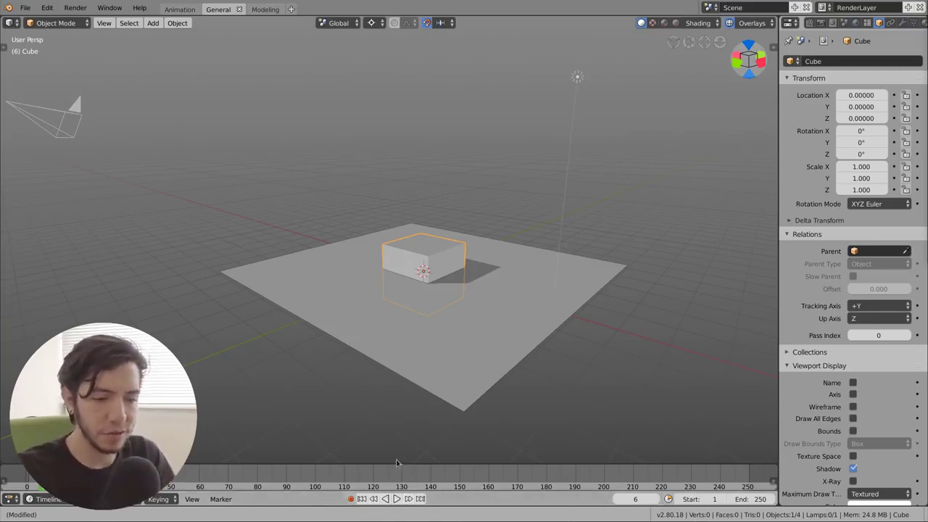
Step: Split the 3D viewport and turn the lower area into an Image Editor
left_click_drag(5, 462, 87, 221)
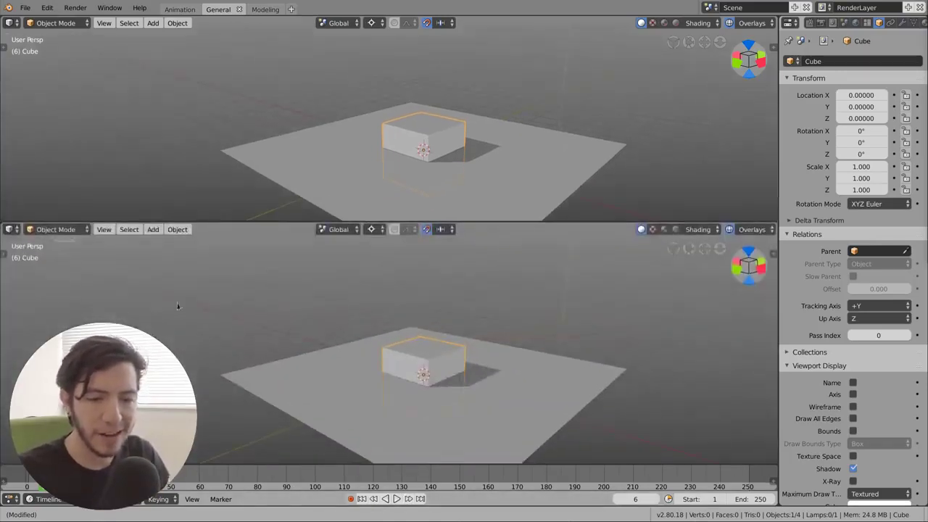
key("shift+F3")
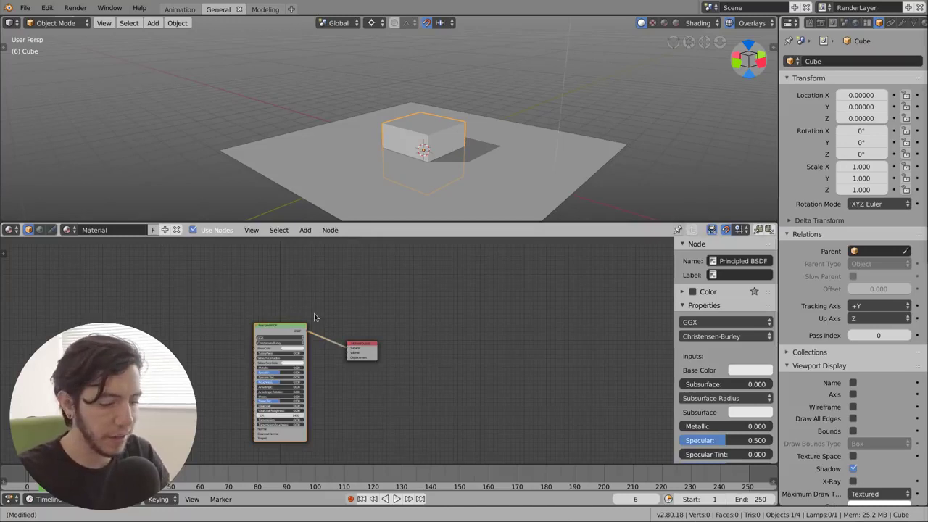
key("shift+F10")
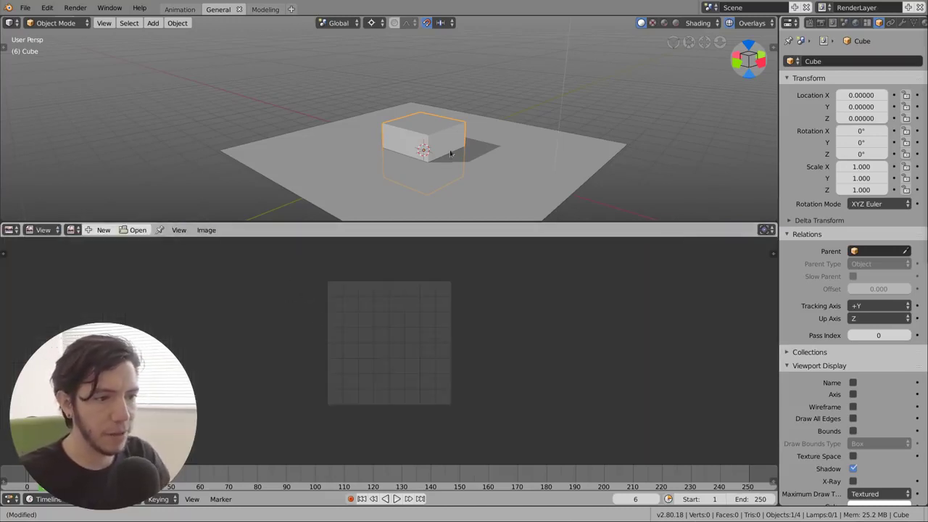
Step: In Edit Mode, select all the cube's geometry, unwrap its UVs, then close the UV editor
key("Tab")
left_click(484, 139)
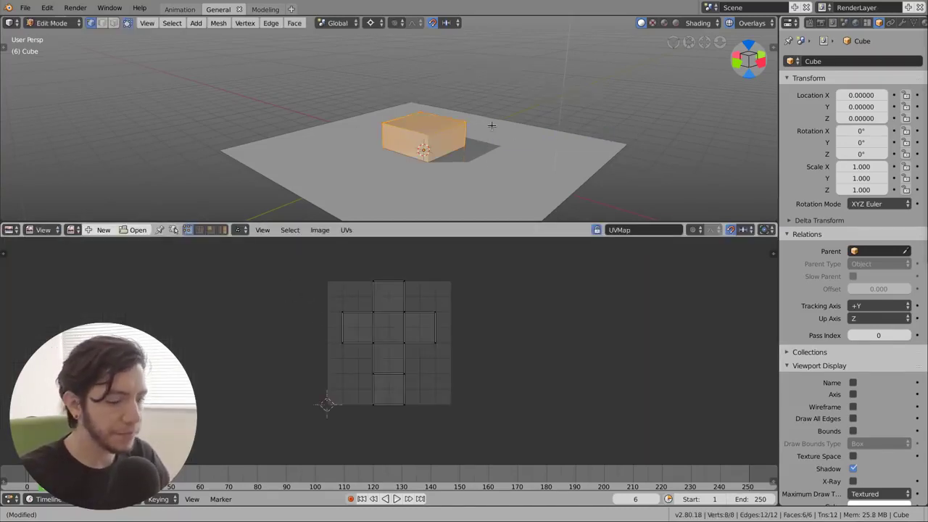
key("u")
left_click(450, 127)
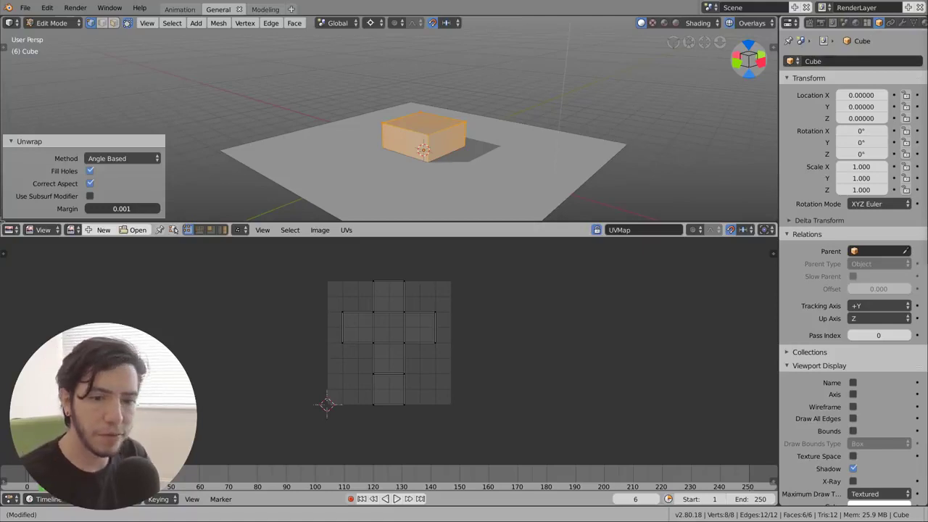
left_click_drag(3, 221, 427, 232)
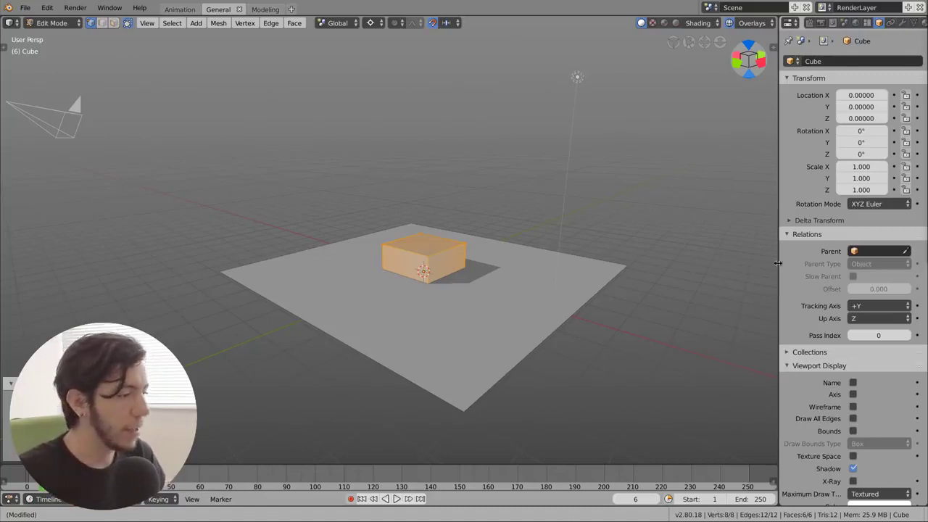
Step: Keep Transform expanded, collapse Relations and make the Properties editor slightly wider
left_click(804, 79)
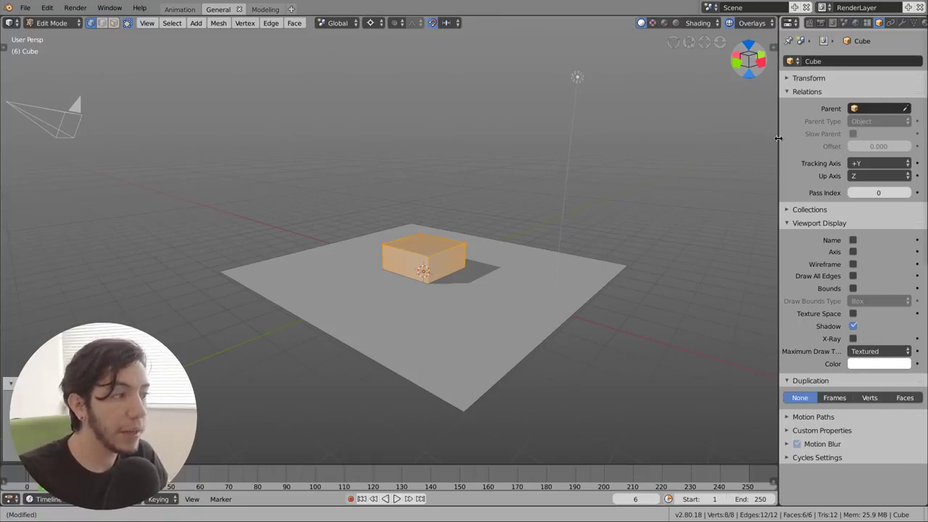
mouse_move(778, 138)
left_mouse_down()
mouse_move(586, 159)
mouse_move(613, 162)
mouse_move(497, 145)
mouse_move(145, 149)
mouse_move(645, 152)
mouse_move(52, 154)
mouse_move(642, 161)
mouse_move(682, 162)
mouse_move(453, 171)
mouse_move(787, 174)
mouse_move(580, 170)
mouse_move(594, 172)
mouse_move(135, 225)
mouse_move(611, 246)
mouse_move(611, 256)
mouse_move(601, 253)
mouse_move(775, 251)
mouse_move(751, 254)
left_mouse_up()
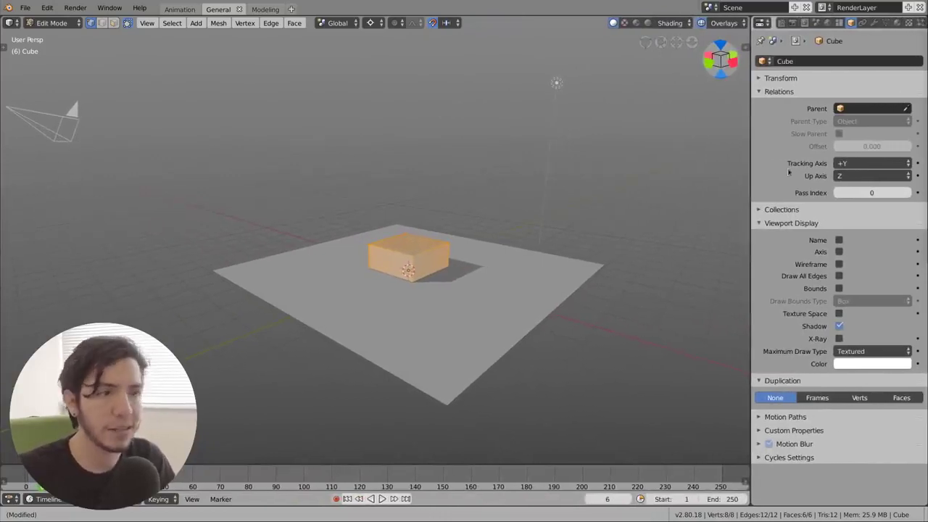
left_click(780, 91)
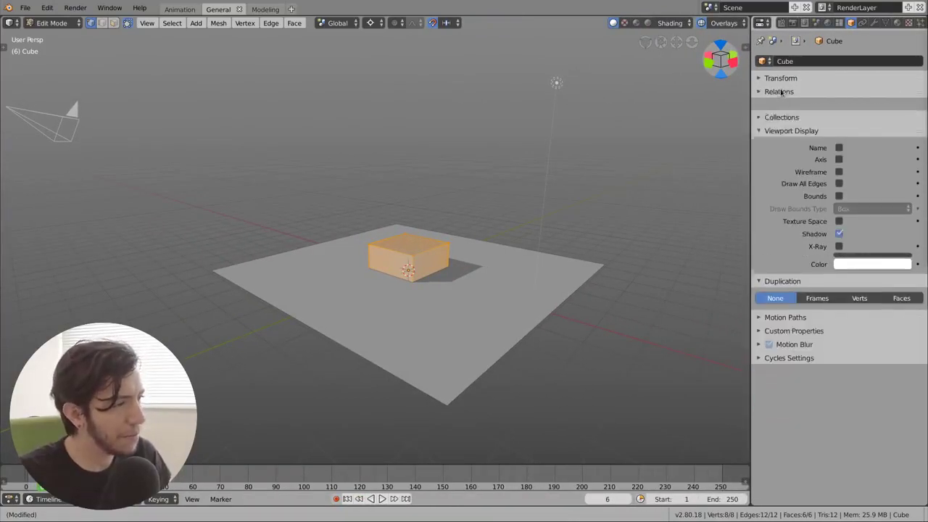
left_click(781, 78)
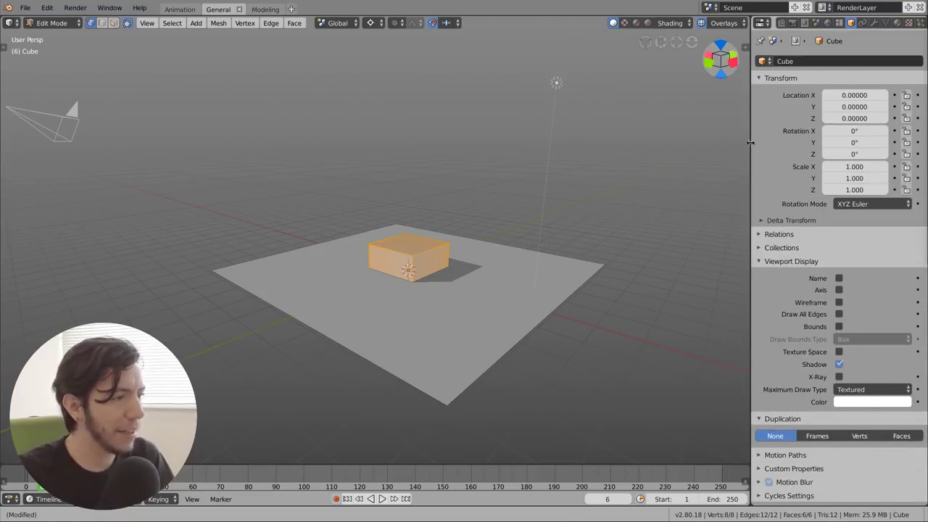
left_click_drag(750, 144, 724, 144)
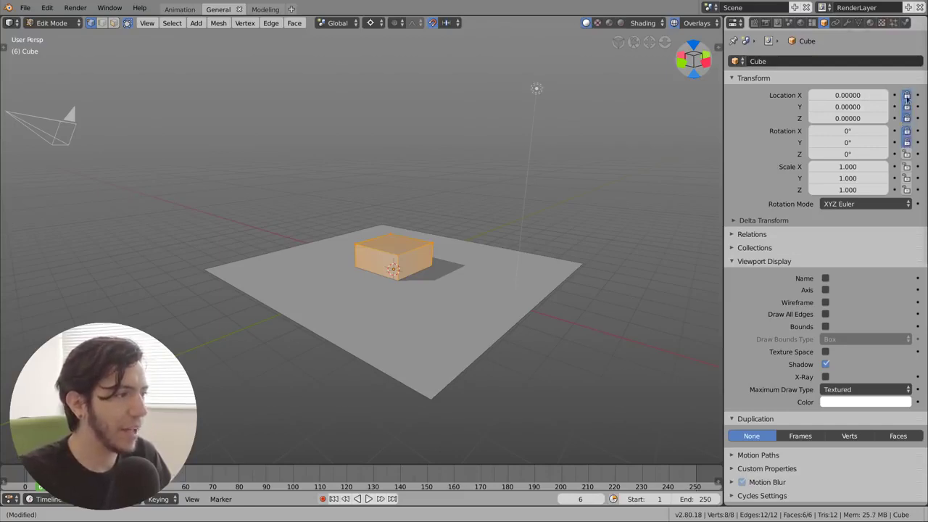
Step: Toggle the transform locks and expand Delta Transform (location 0, rotation 0°, scale 1.000)
mouse_move(917, 95)
left_mouse_down()
mouse_move(917, 195)
mouse_move(918, 115)
left_mouse_up()
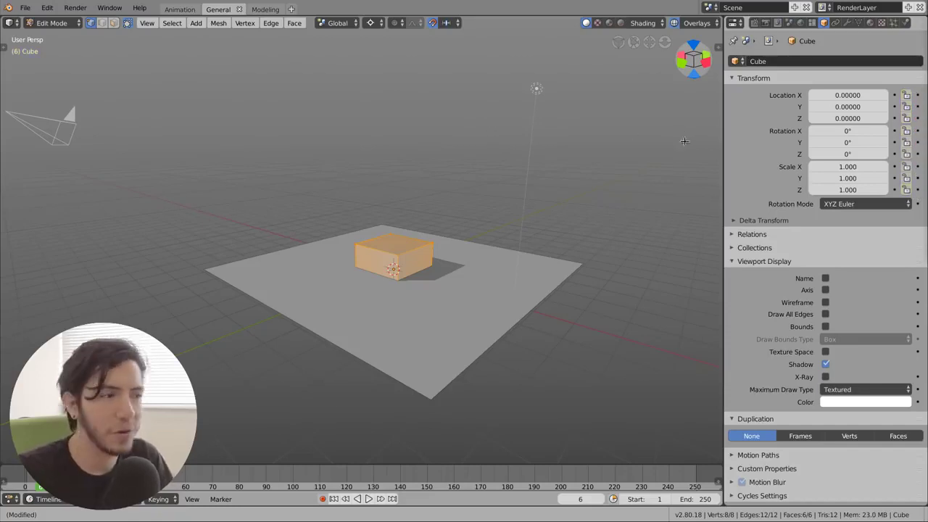
mouse_move(721, 140)
left_mouse_down()
mouse_move(274, 172)
mouse_move(665, 174)
mouse_move(513, 156)
mouse_move(322, 157)
left_mouse_up()
left_click(702, 186)
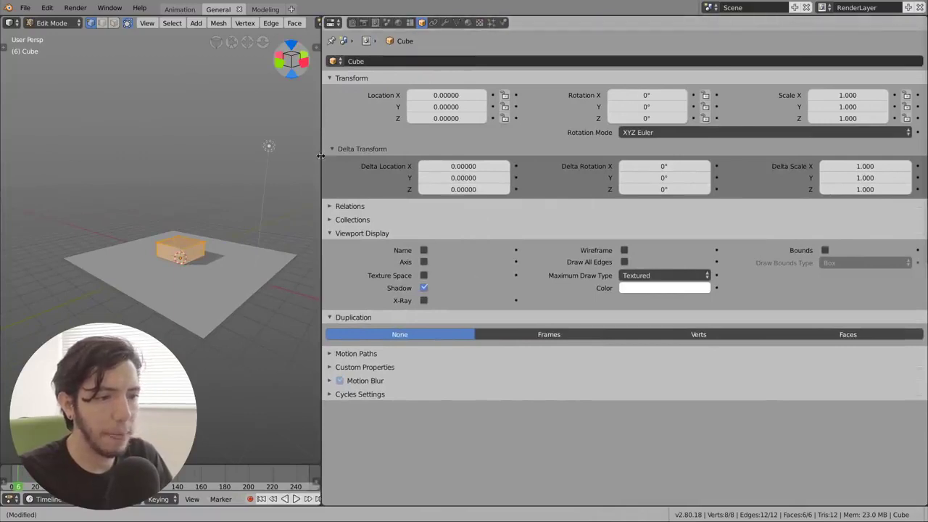
left_click_drag(318, 155, 737, 155)
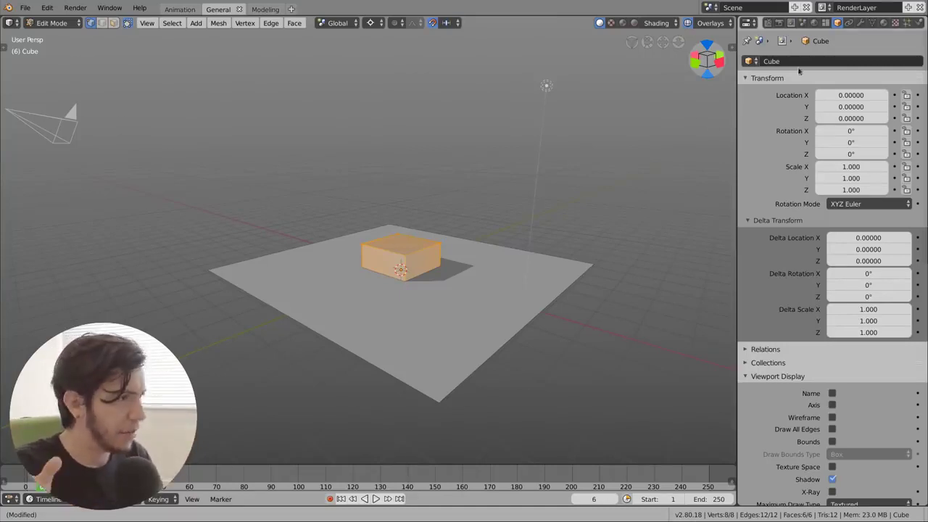
Step: Show render settings: Cycles, 1920×1080 at 50%, frames 1–250 at 24 fps
left_click(780, 23)
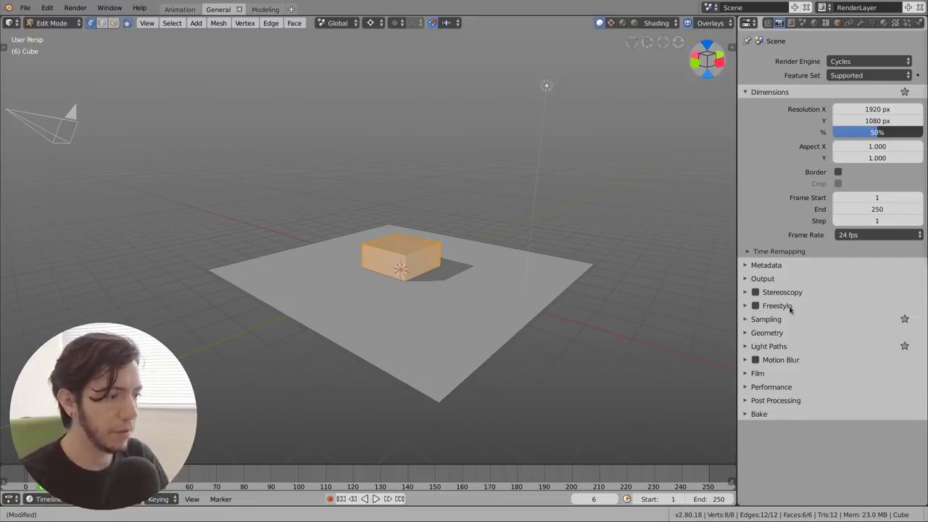
Step: Back in Object Mode, select the camera, show its data settings and place the 3D cursor in empty space
key("Tab")
left_click(47, 123)
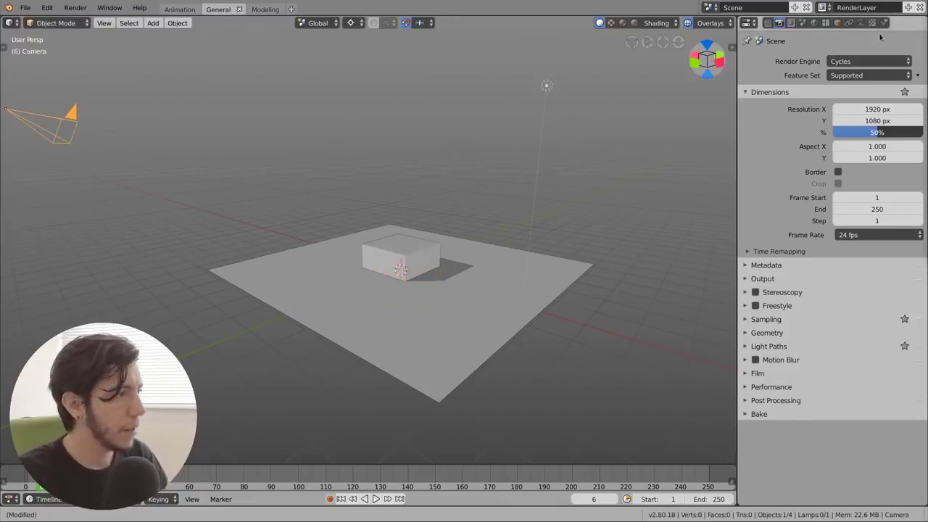
left_click(861, 24)
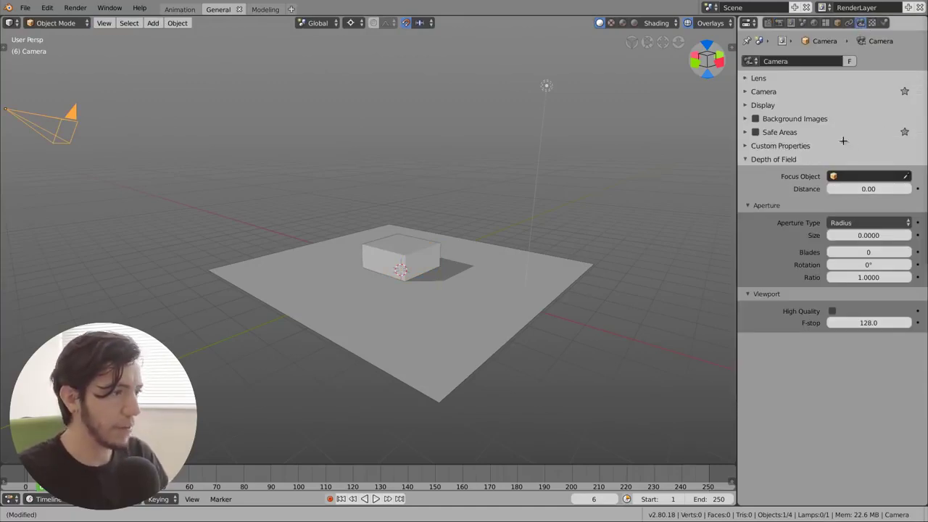
right_click(691, 164, "shift")
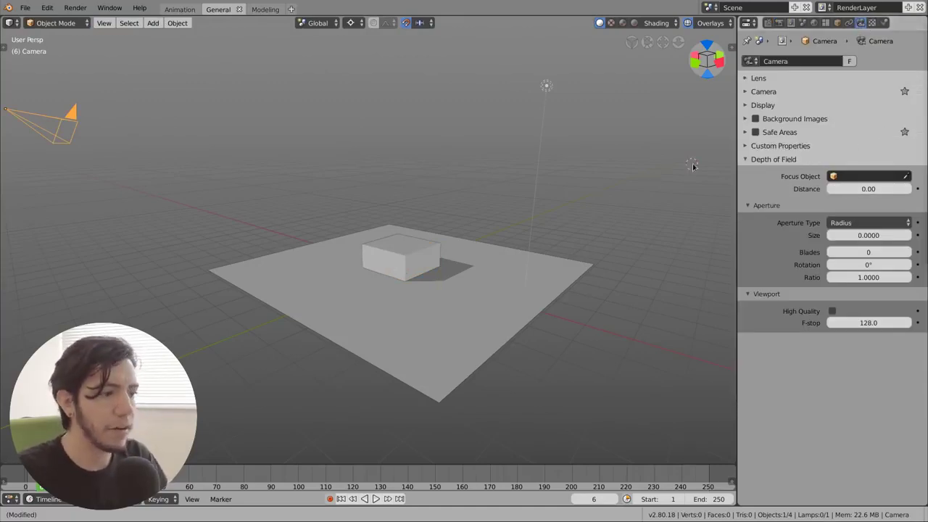
left_click(905, 132)
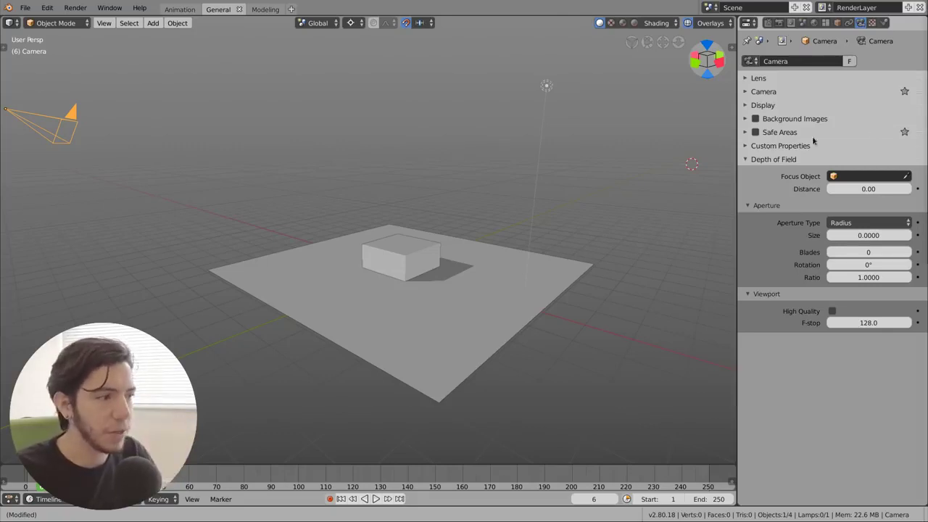
Step: Apply a Safe Areas preset: title margins 0.035×0.035, action margins 0.100×0.050
left_click(814, 136)
left_click(904, 133)
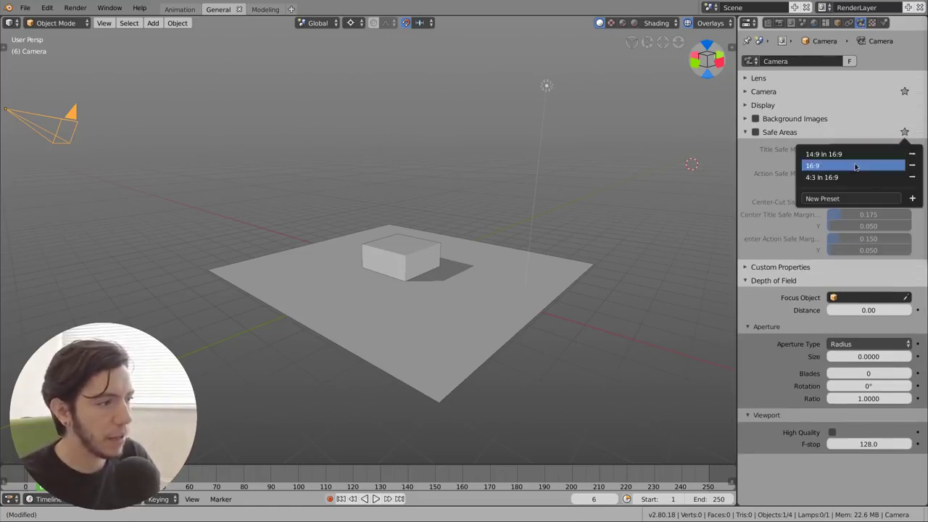
left_click(830, 177)
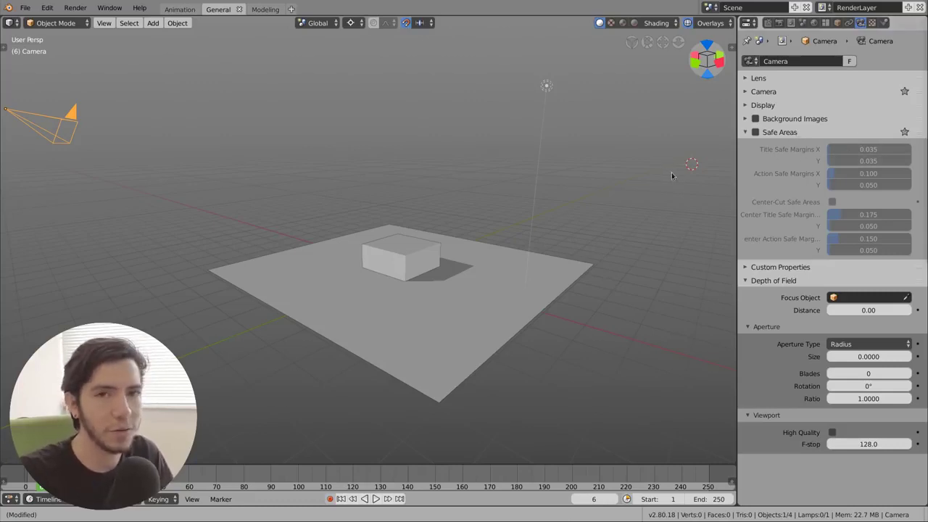
Step: Show render settings, select the cube and switch it to Sculpt Mode
left_click(781, 23)
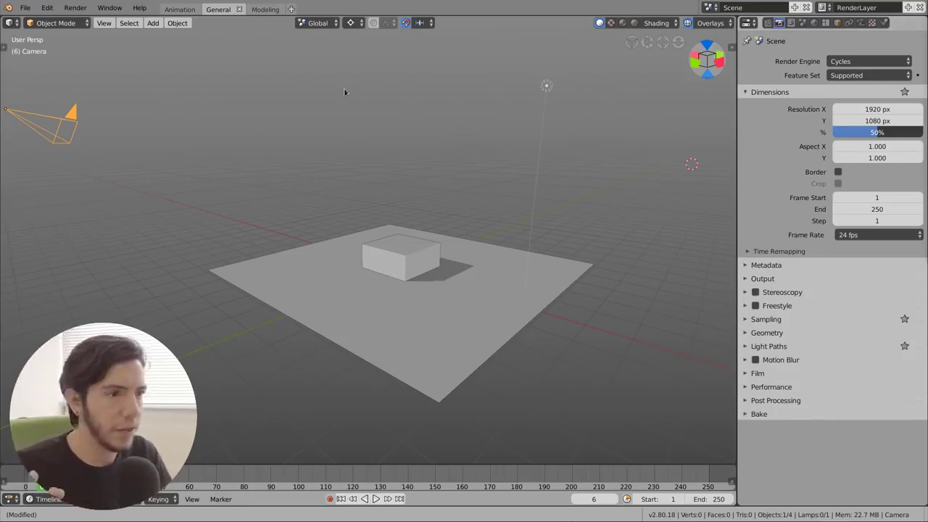
left_click_drag(507, 18, 508, 27)
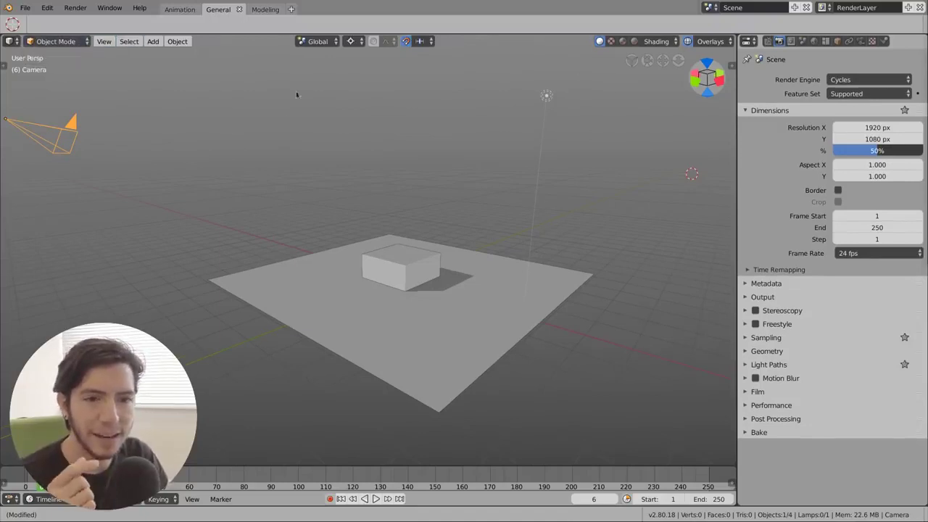
left_click(399, 243)
left_click(399, 266, "shift")
left_click(58, 42)
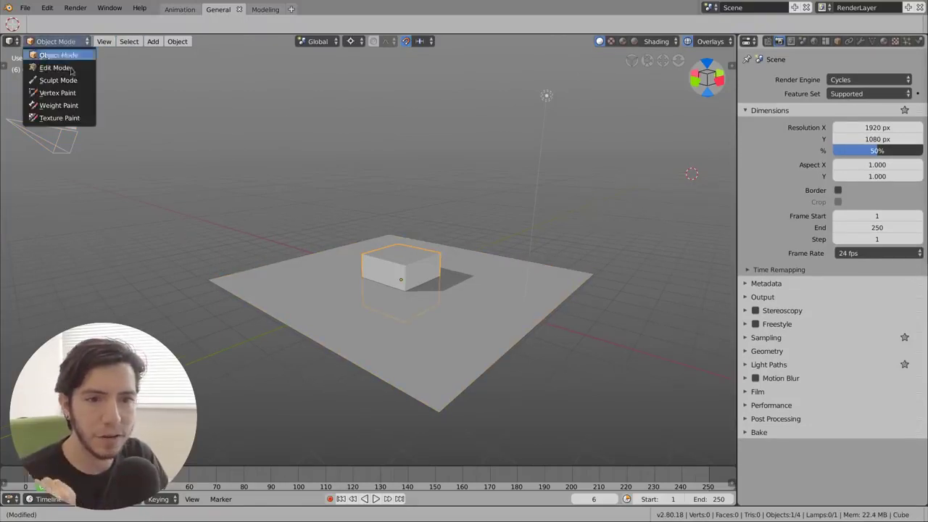
left_click(58, 79)
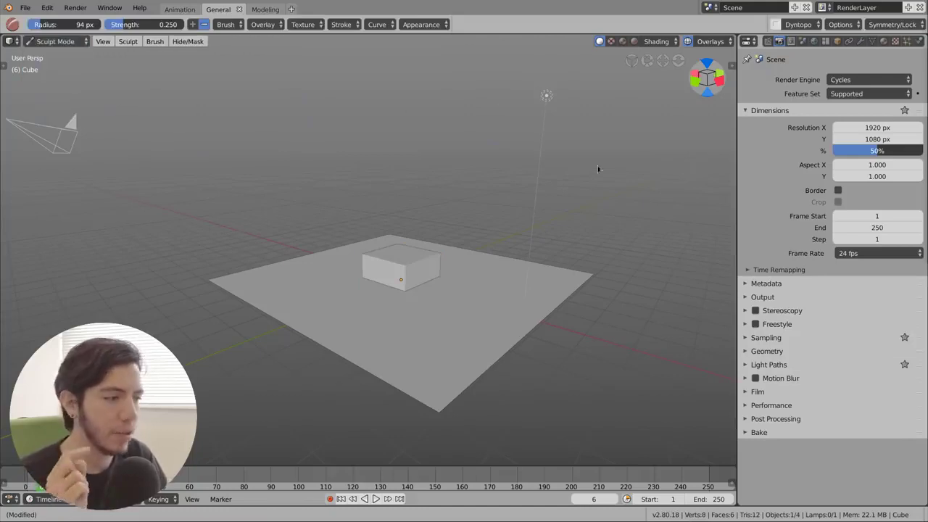
Step: Expand the Stereoscopy render settings, leaving stereoscopic rendering off
left_click(763, 312)
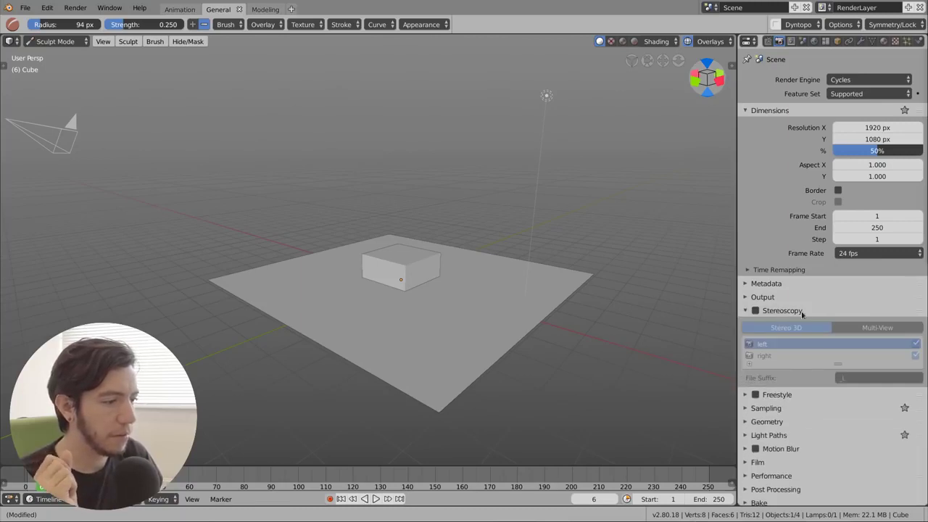
left_click(754, 312)
left_click(754, 313)
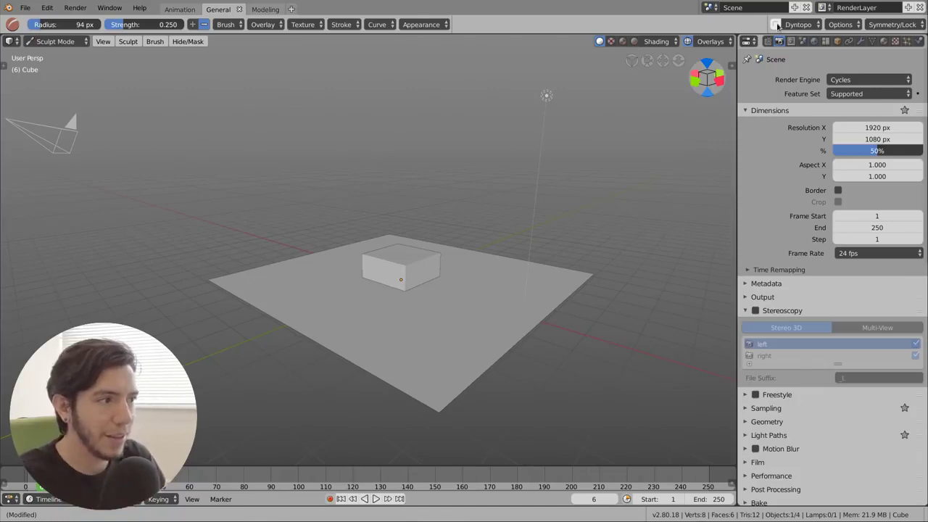
Step: Enable Dyntopo, confirm the vertex data warning, and inspect the Dyntopo and Options popovers
left_click(777, 24)
left_click(758, 58)
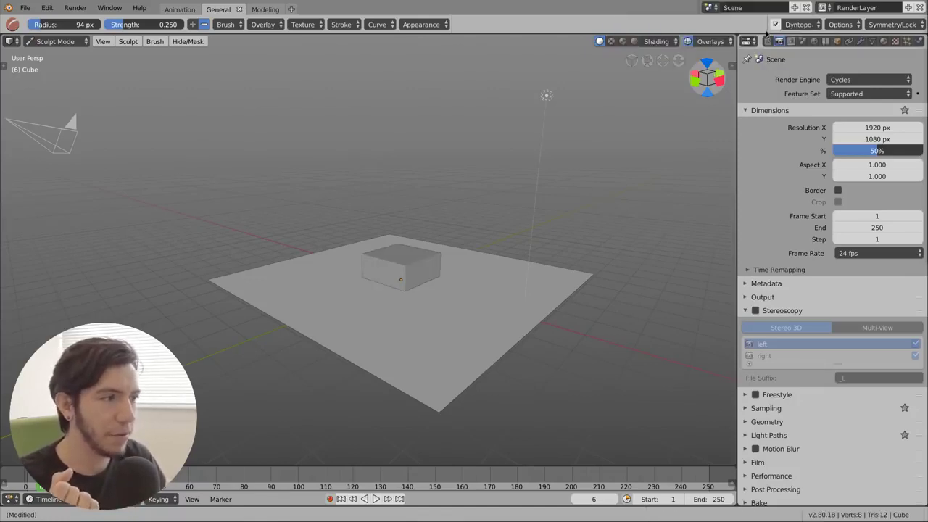
middle_click_drag(508, 217, 476, 232)
scroll(477, 231, "up", 2)
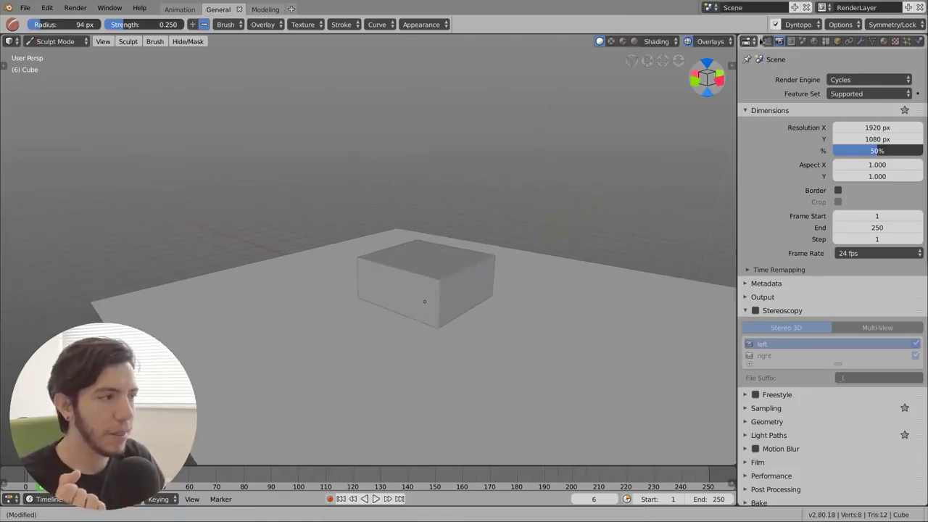
left_click(801, 24)
left_click(808, 27)
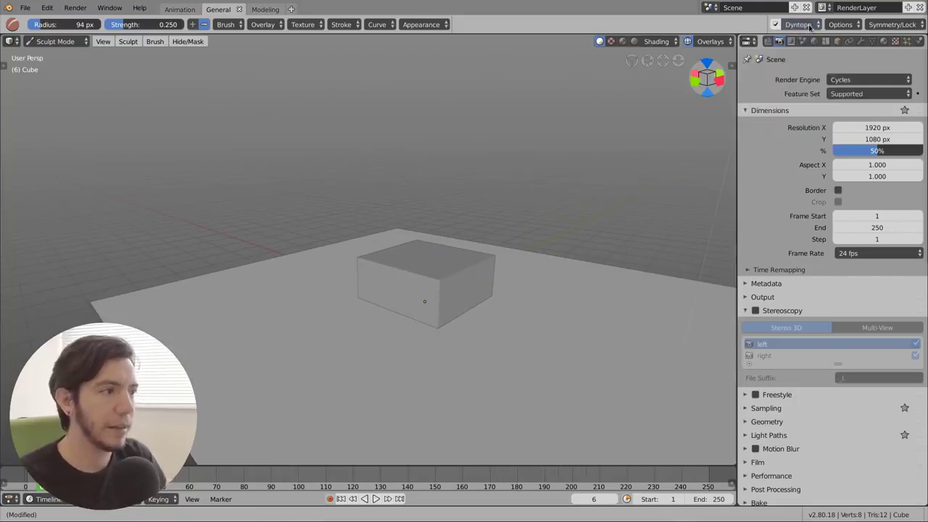
left_click(805, 27)
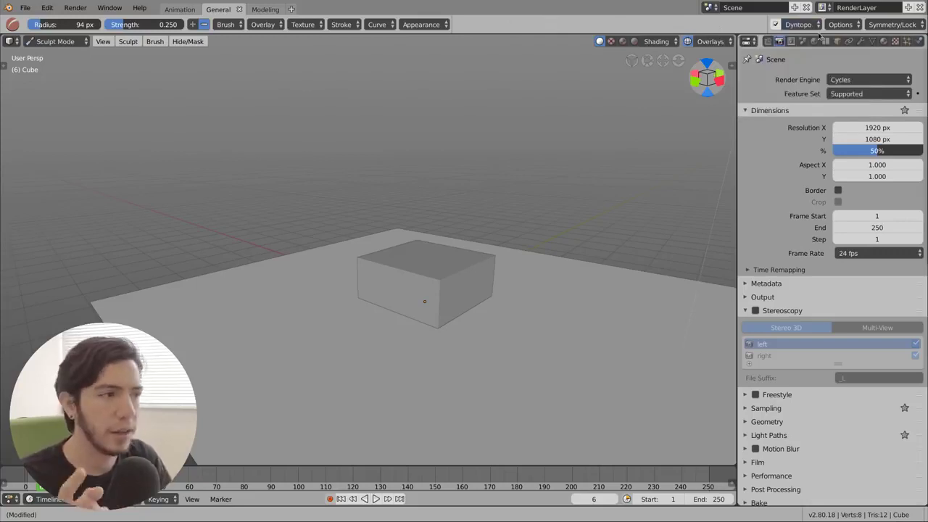
left_click(797, 25)
left_click(841, 24)
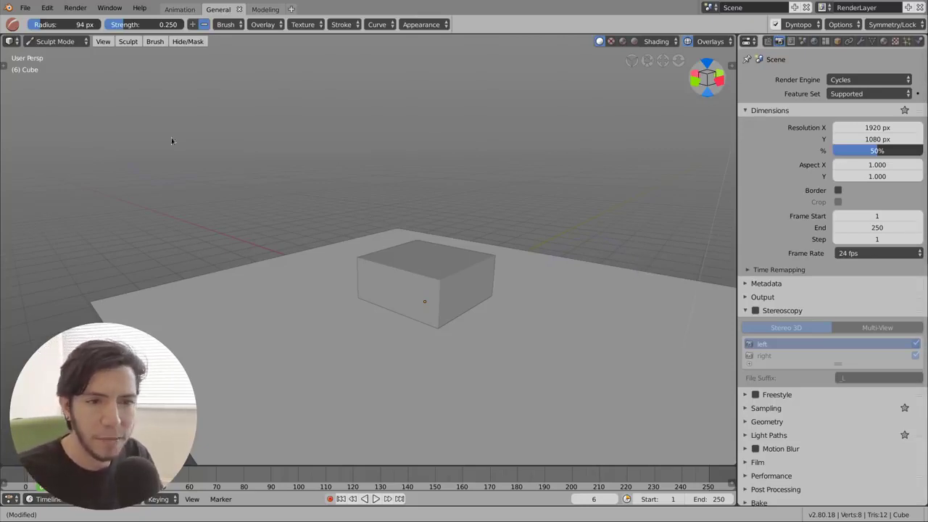
Step: Return the cube to Object Mode and check left, top and bottom views before orbiting back
left_click(69, 41)
left_click(68, 45)
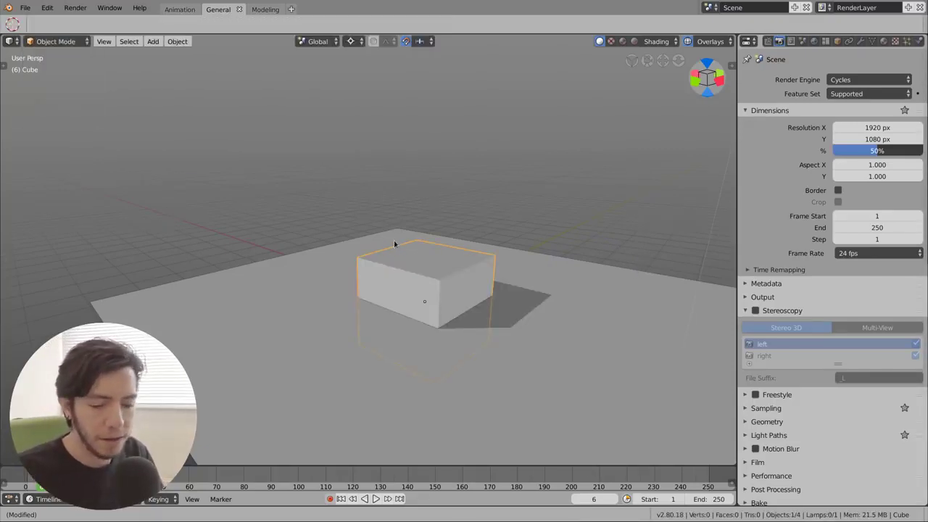
middle_click_drag(492, 257, 192, 251, "alt")
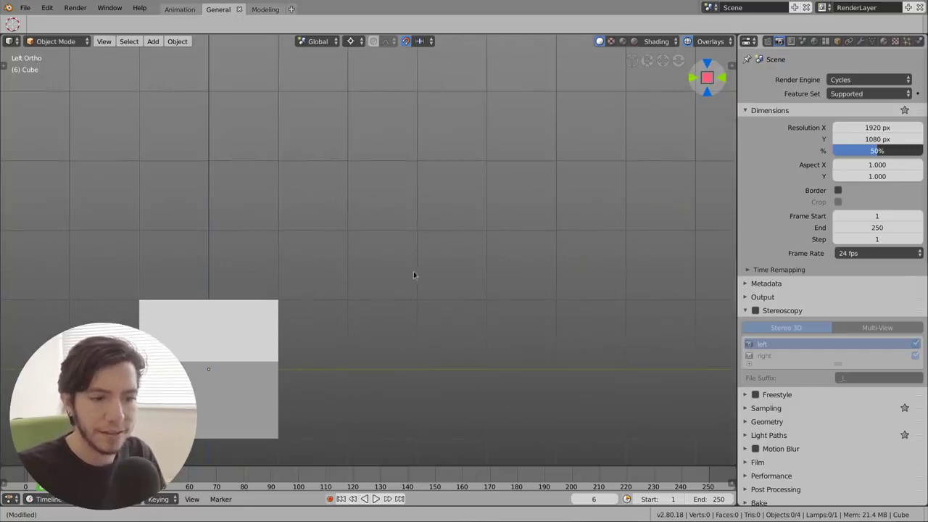
key("grave")
left_click(425, 231)
key("grave")
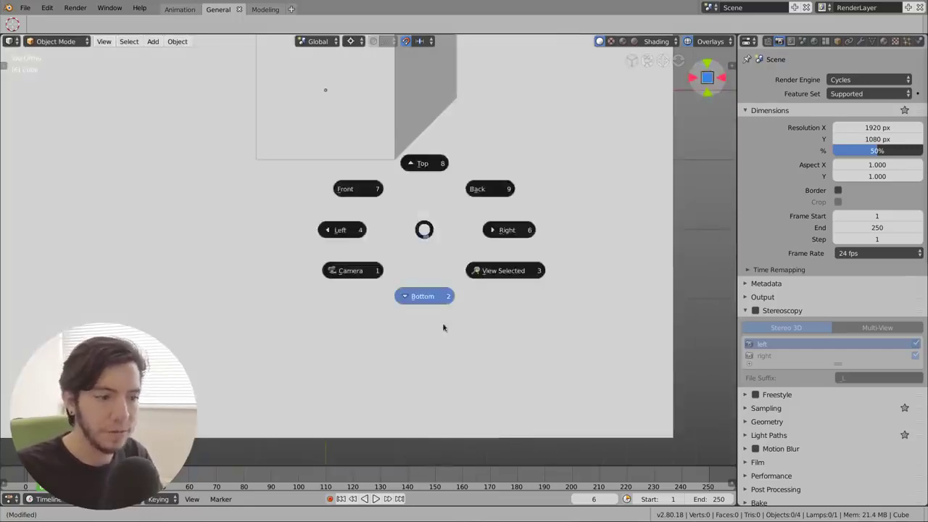
left_click(443, 325)
scroll(404, 250, "down", 5)
mouse_move(294, 124)
middle_mouse_down()
mouse_move(408, 213)
mouse_move(432, 245)
middle_mouse_up()
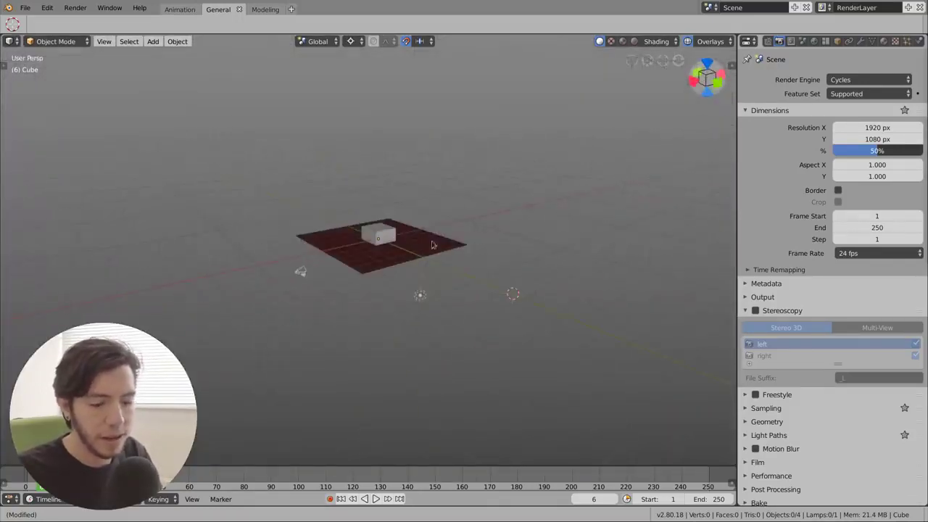
Step: Select the cube, staying in Object Mode, and orbit to look down on the plane and cube
left_click(387, 229)
left_click(378, 235)
mouse_move(378, 236)
middle_mouse_down()
mouse_move(418, 281)
mouse_move(411, 175)
mouse_move(428, 230)
middle_mouse_up()
key("ctrl+Tab")
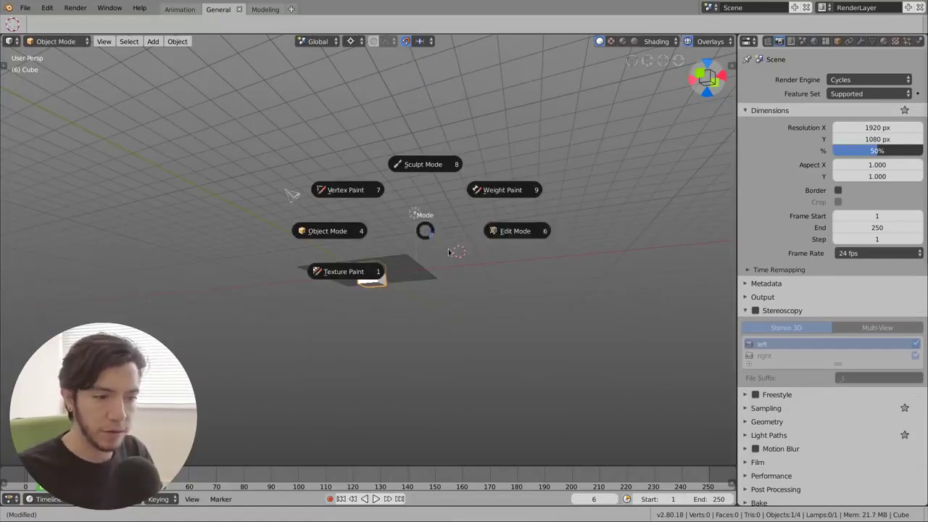
key("Escape")
mouse_move(459, 305)
middle_mouse_down()
mouse_move(406, 283)
mouse_move(459, 273)
middle_mouse_up()
scroll(459, 273, "up", 4)
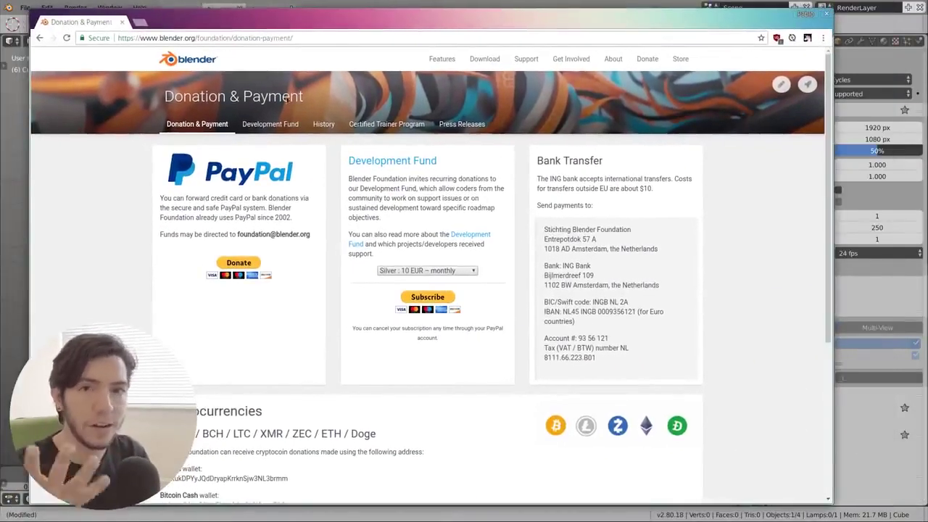
Step: Go to blender.org's Development Fund page, showing 316 members contributing EUR 5630 per month
left_click(425, 161)
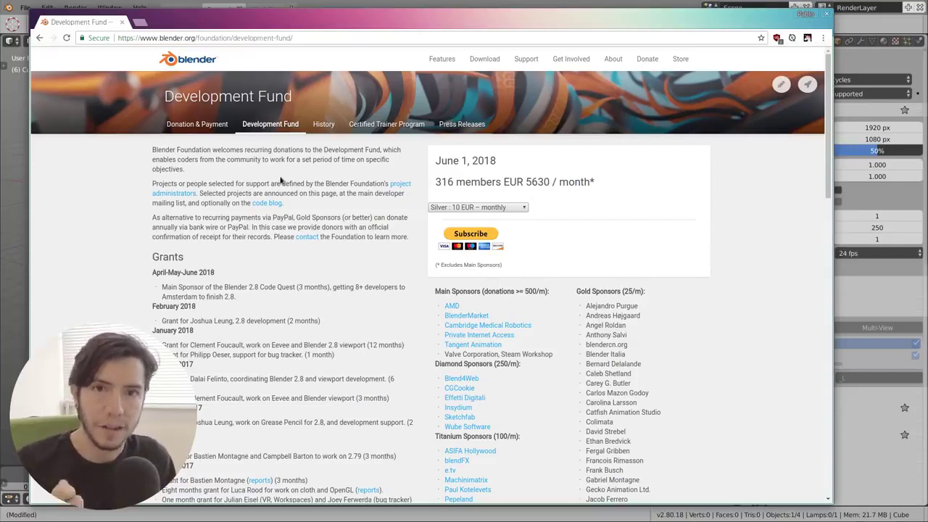
Step: Scroll down through the Development Fund page to review the grants and membership details
scroll(267, 242, "down", 1)
scroll(267, 242, "down", 1)
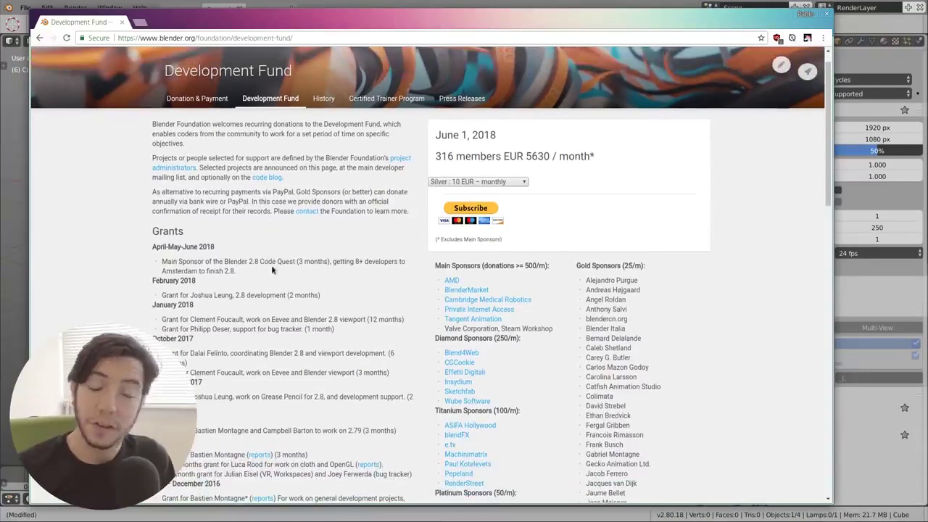
scroll(185, 312, "down", 5)
scroll(199, 348, "down", 5)
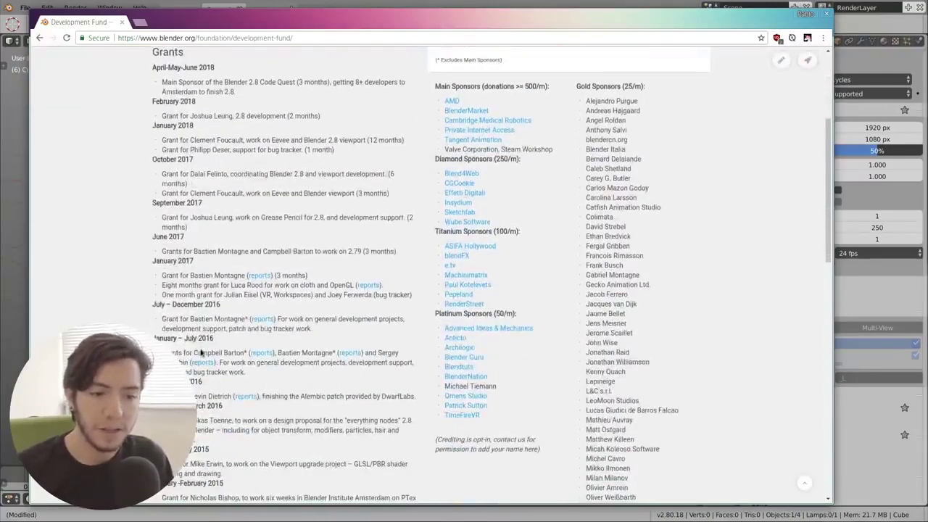
scroll(201, 355, "down", 5)
scroll(211, 347, "down", 5)
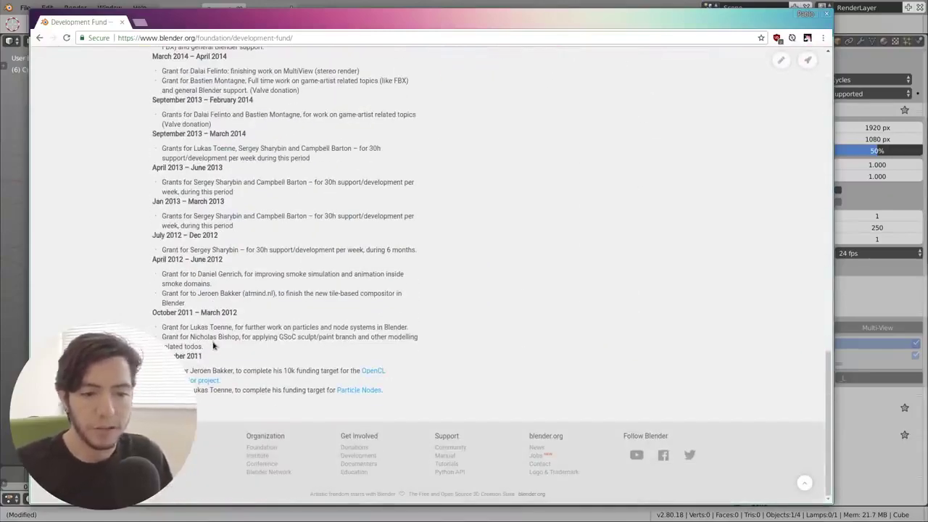
Step: Browse the membership tier options, leaving Silver : 10 EUR – monthly selected
scroll(224, 378, "up", 10)
scroll(334, 211, "up", 5)
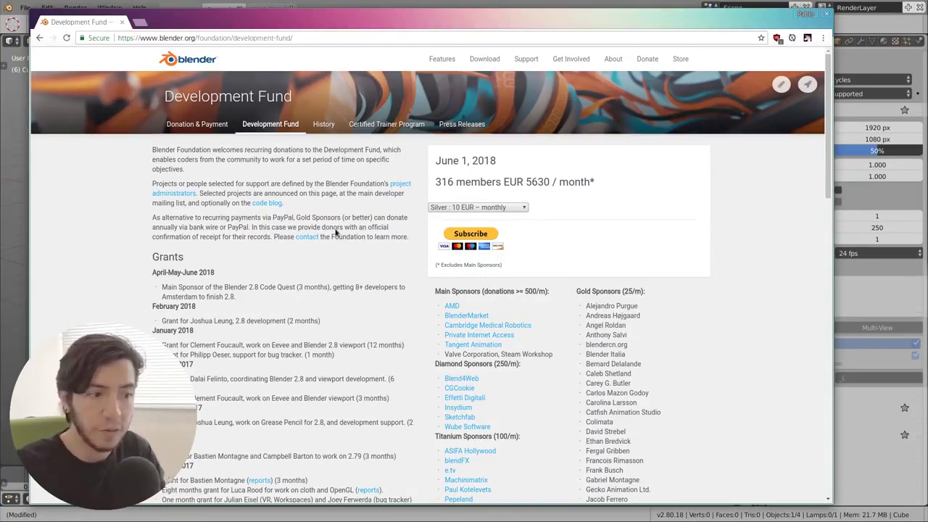
left_click(521, 209)
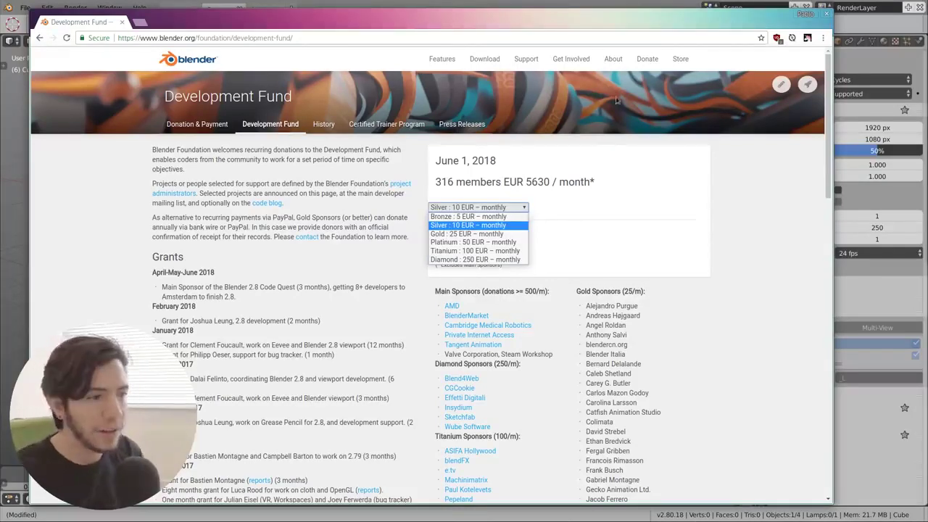
key("Escape")
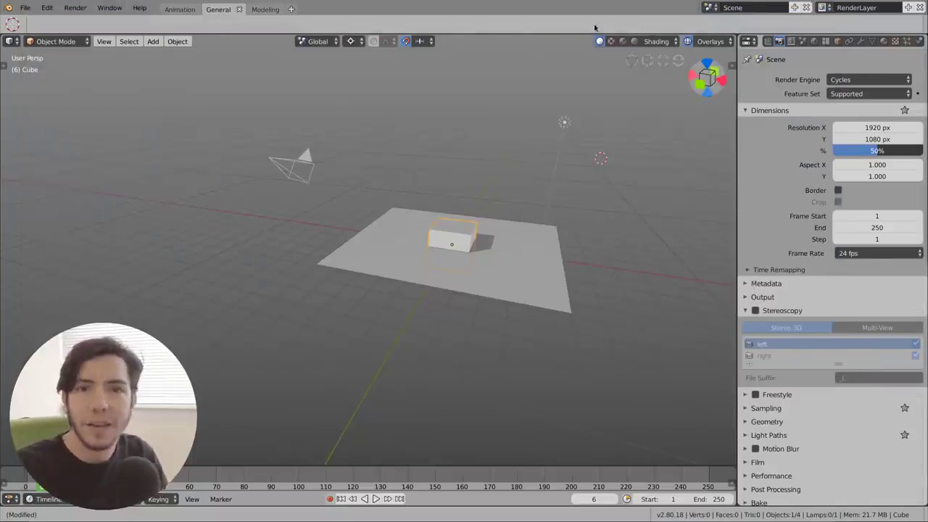